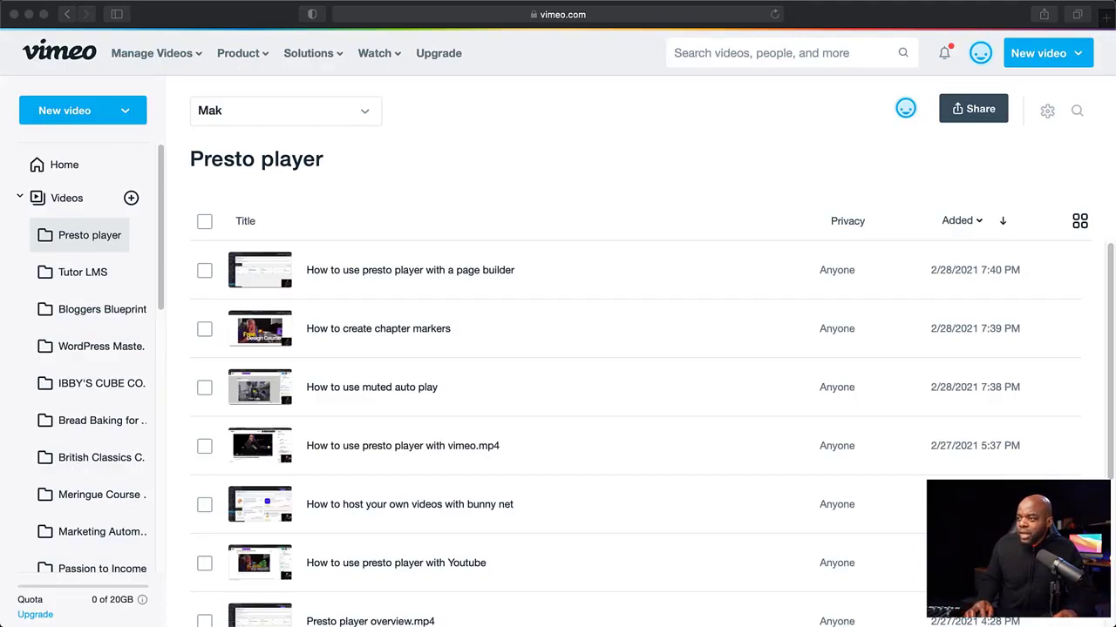
- Copy the video link of "How to use presto player with a page builder" in the Presto player folder
{"action": "left_click", "coordinate": [663, 275]}
{"action": "mouse_move", "coordinate": [898, 277]}
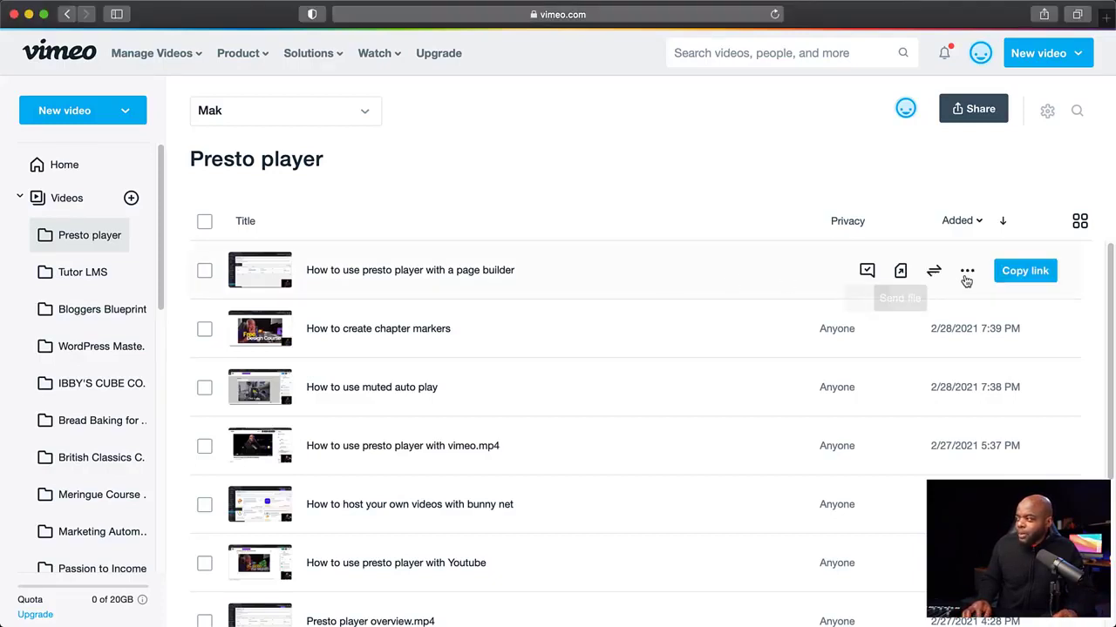
{"action": "left_click", "coordinate": [1036, 277]}
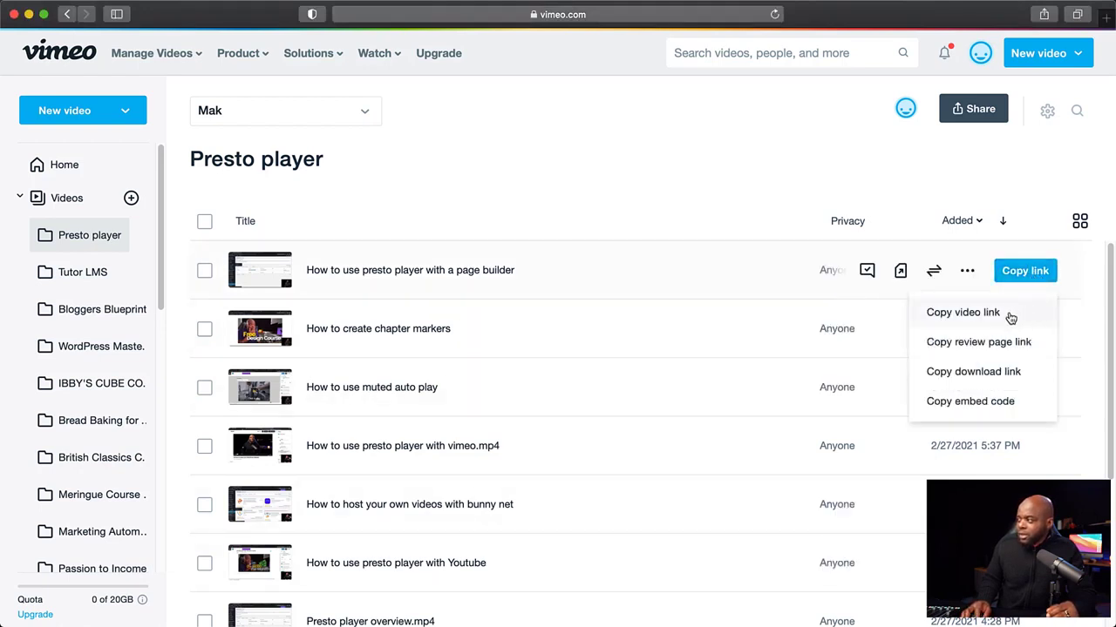
{"action": "left_click", "coordinate": [1008, 315]}
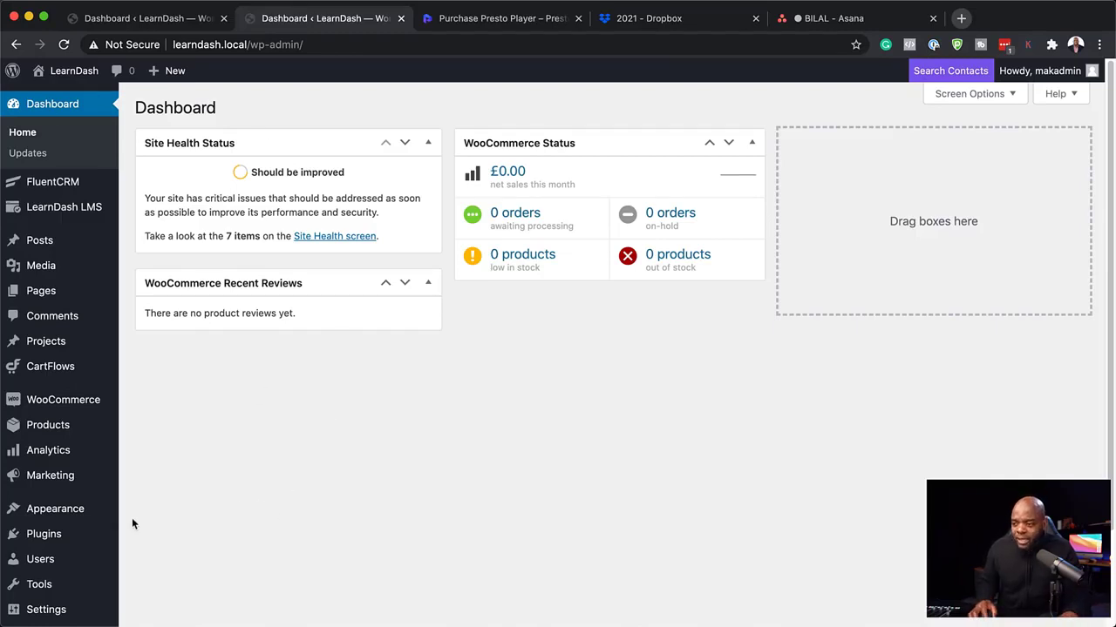
- Switch to the WordPress admin site and look through the list of installed plugins
{"action": "mouse_move", "coordinate": [63, 542]}
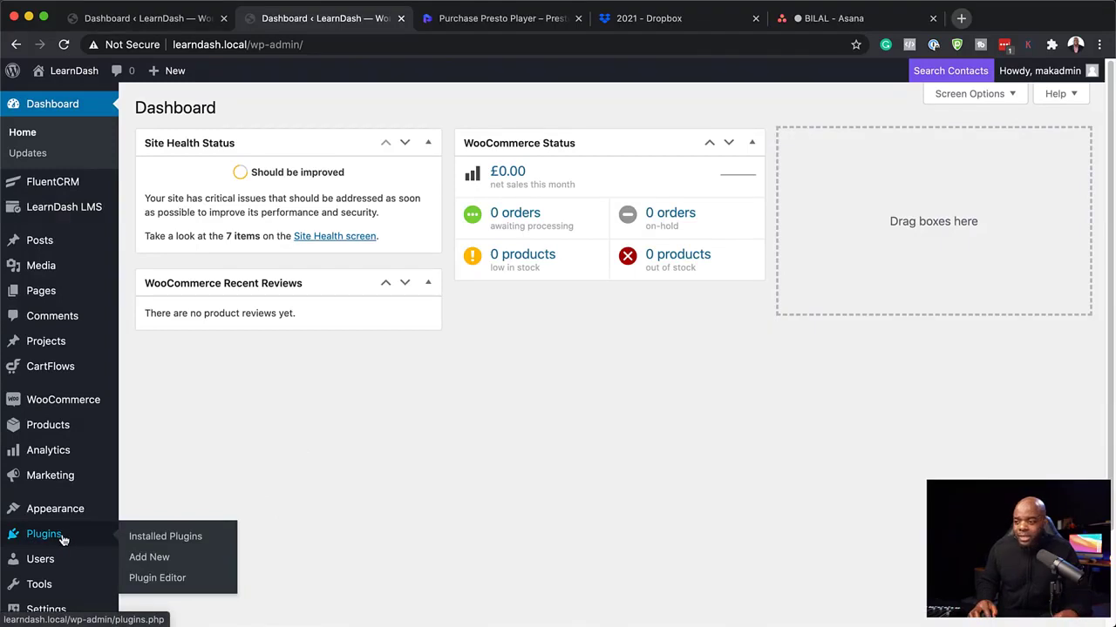
{"action": "left_click", "coordinate": [162, 540]}
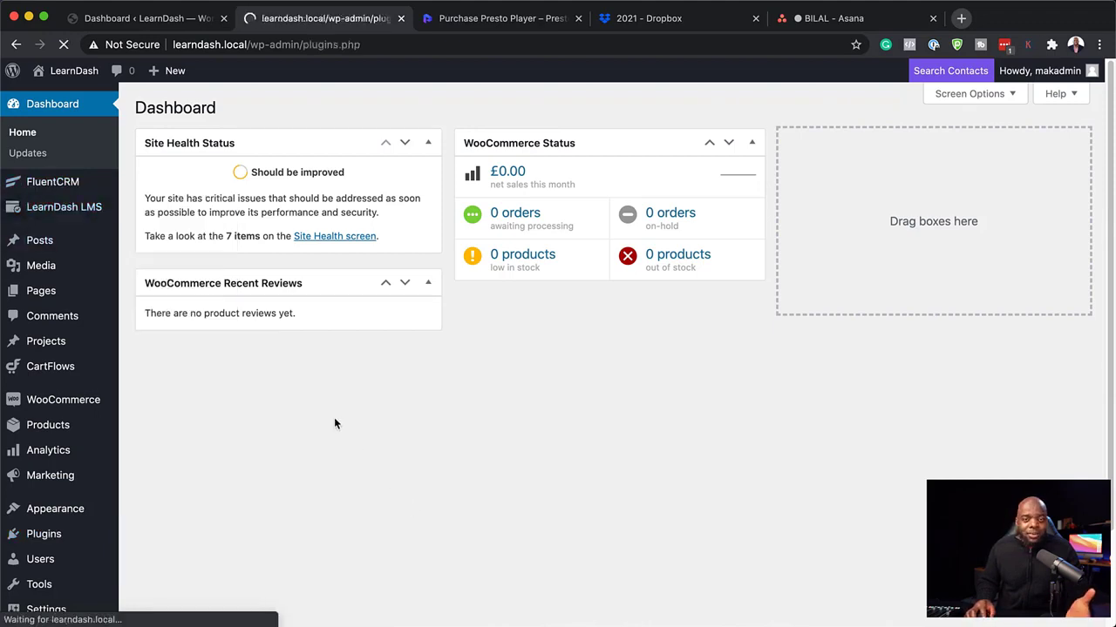
{"action": "scroll", "coordinate": [317, 418], "scroll_direction": "down", "scroll_amount": 1}
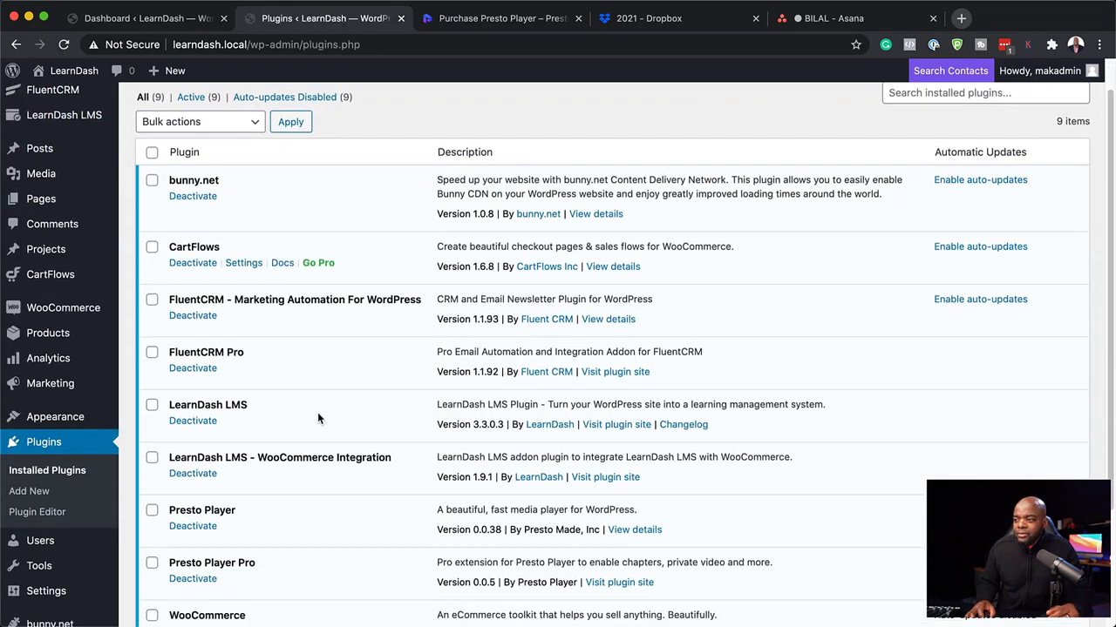
{"action": "scroll", "coordinate": [329, 431], "scroll_direction": "down", "scroll_amount": 2}
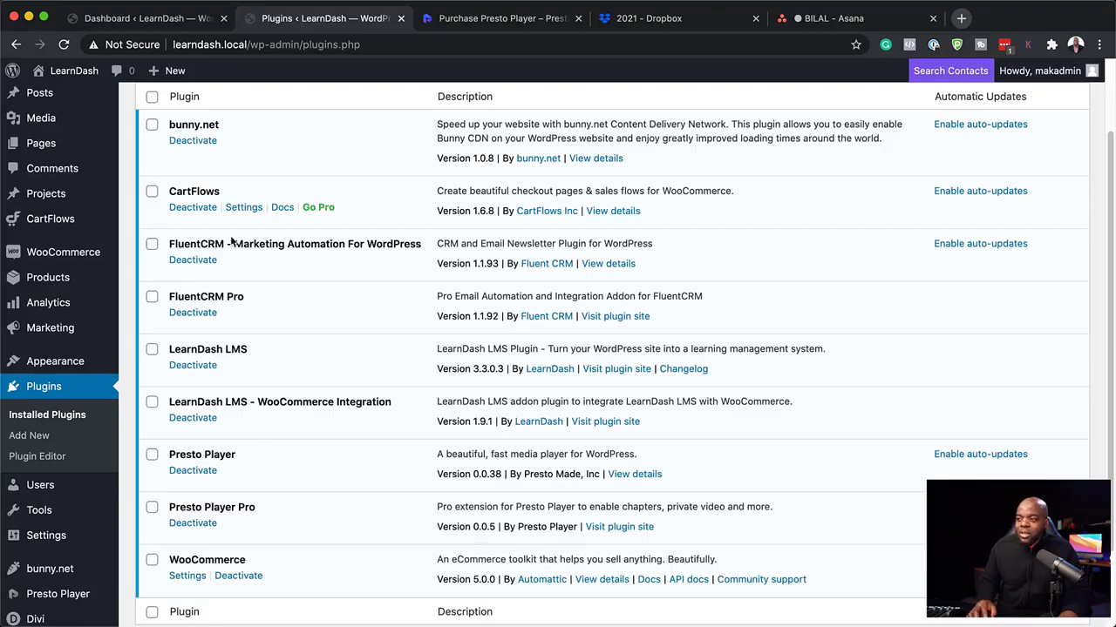
- Open "My New Course" for editing from the LearnDash LMS courses and update it
{"action": "mouse_move", "coordinate": [84, 262]}
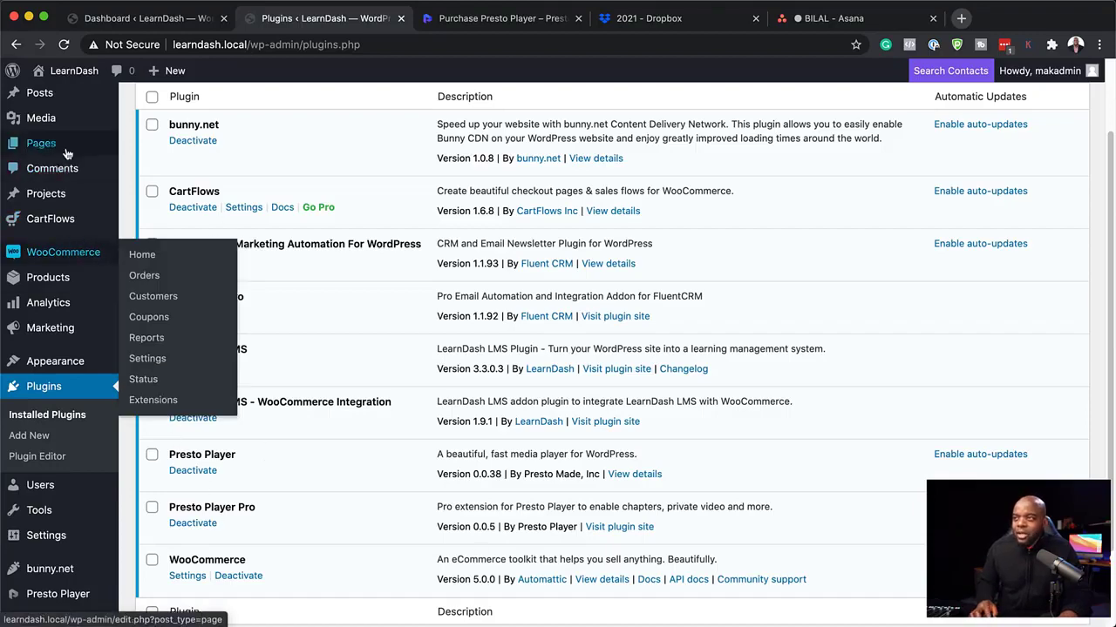
{"action": "scroll", "coordinate": [61, 144], "scroll_direction": "up", "scroll_amount": 2}
{"action": "mouse_move", "coordinate": [49, 158]}
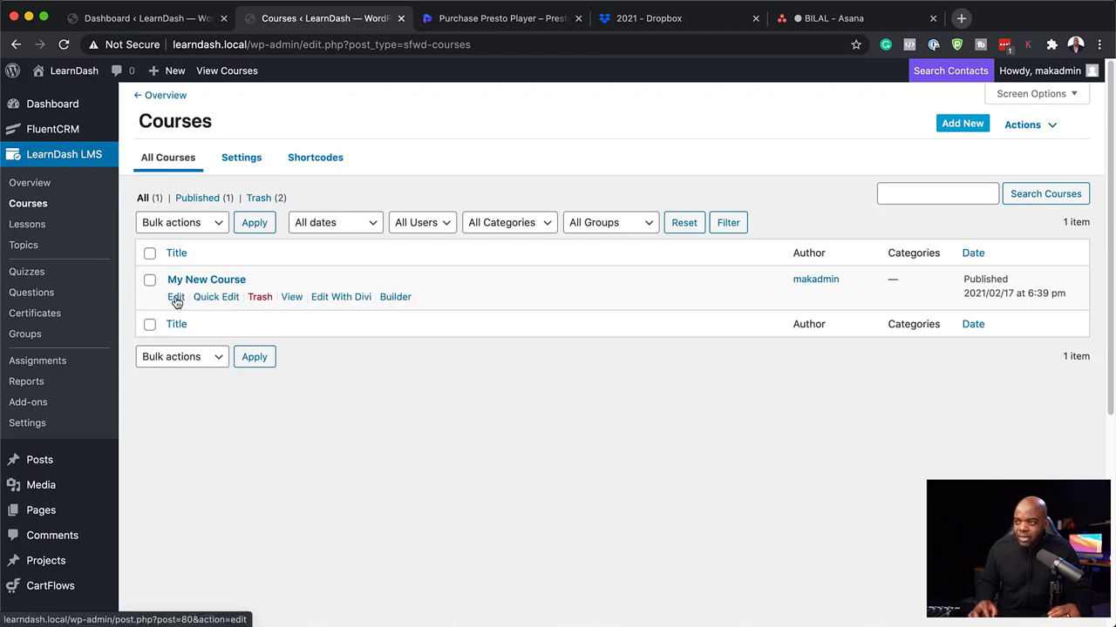
{"action": "left_click", "coordinate": [176, 298]}
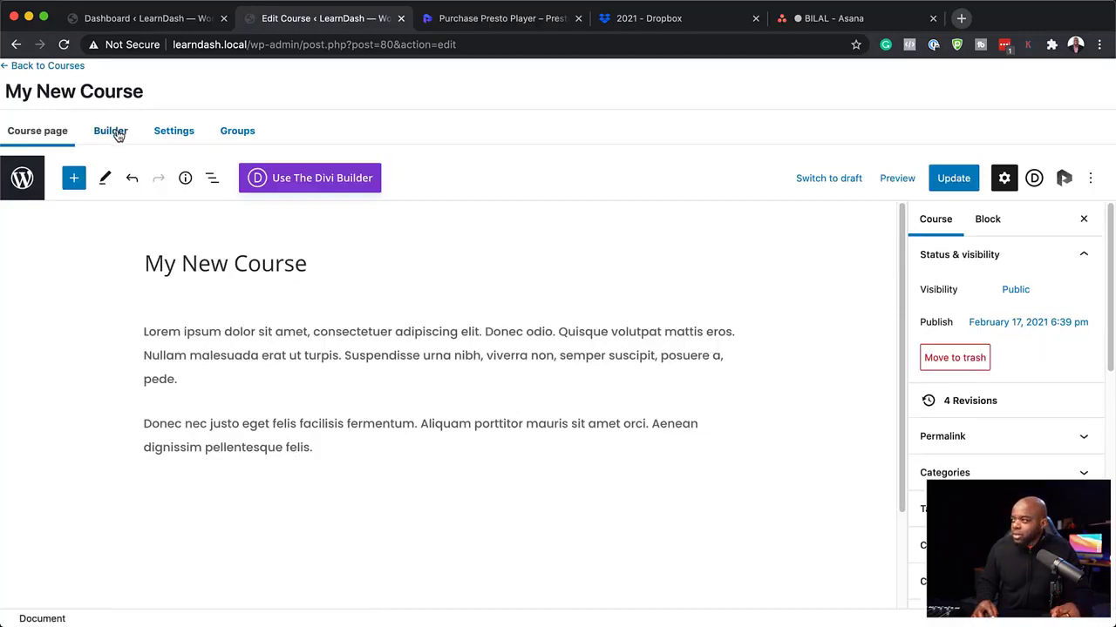
{"action": "left_click", "coordinate": [953, 178]}
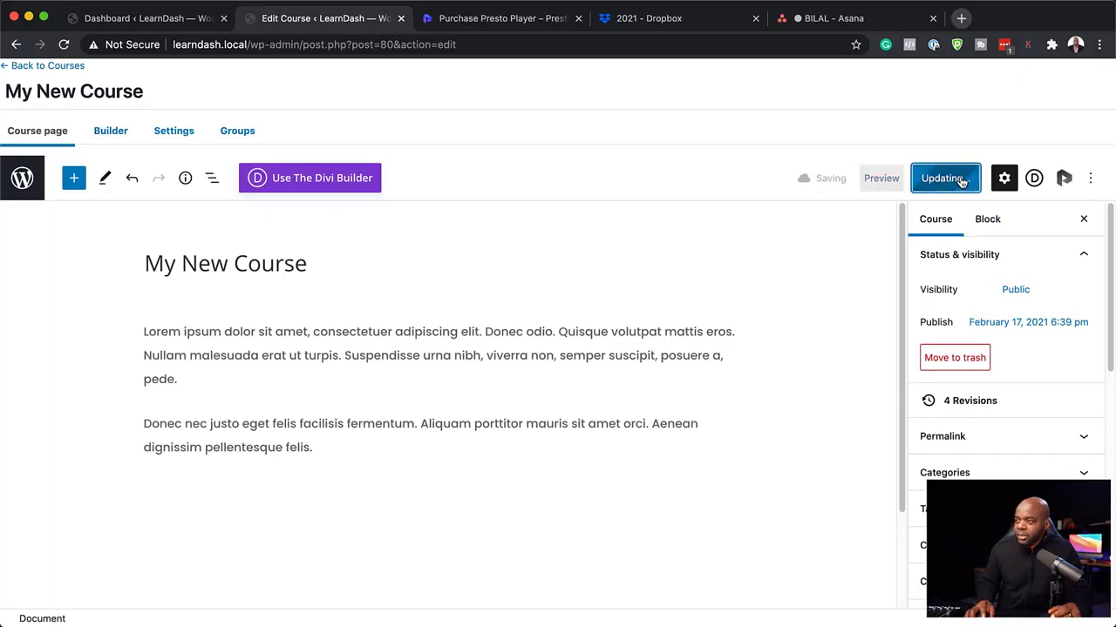
- Open Lesson 1 for editing from the course's builder
{"action": "left_click", "coordinate": [112, 133]}
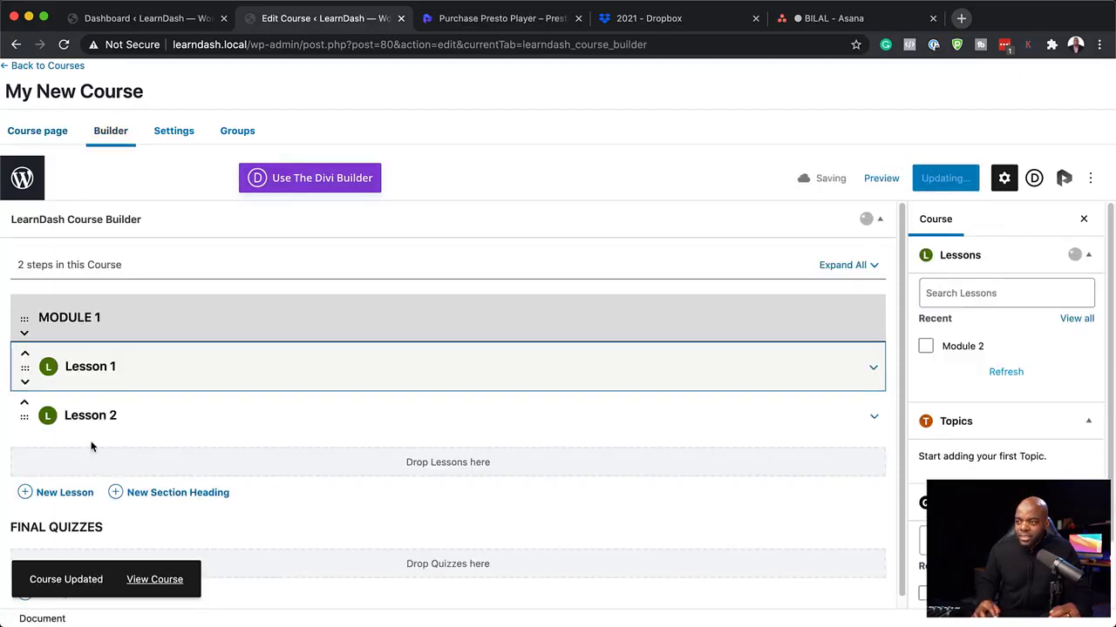
{"action": "mouse_move", "coordinate": [702, 361]}
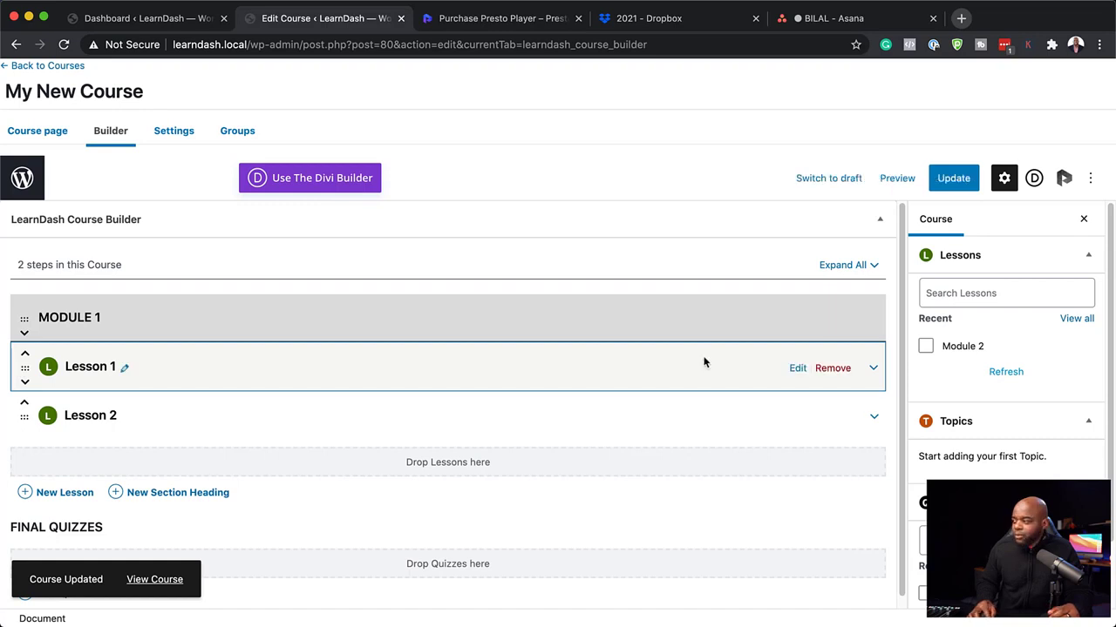
{"action": "left_click", "coordinate": [796, 369]}
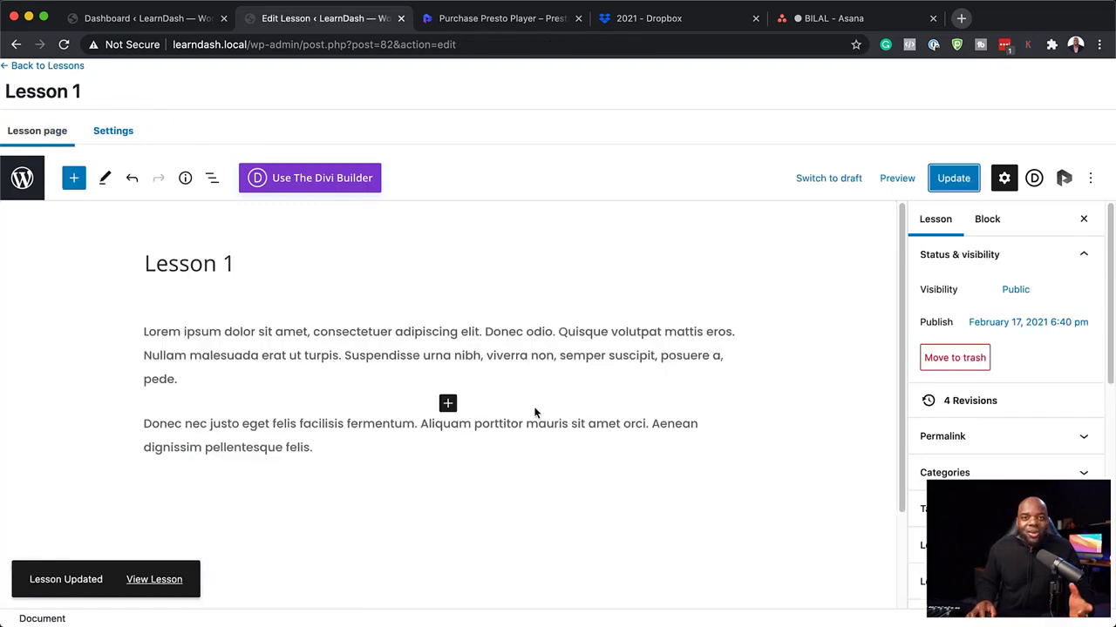
{"action": "left_click", "coordinate": [178, 333]}
{"action": "key", "text": "Return"}
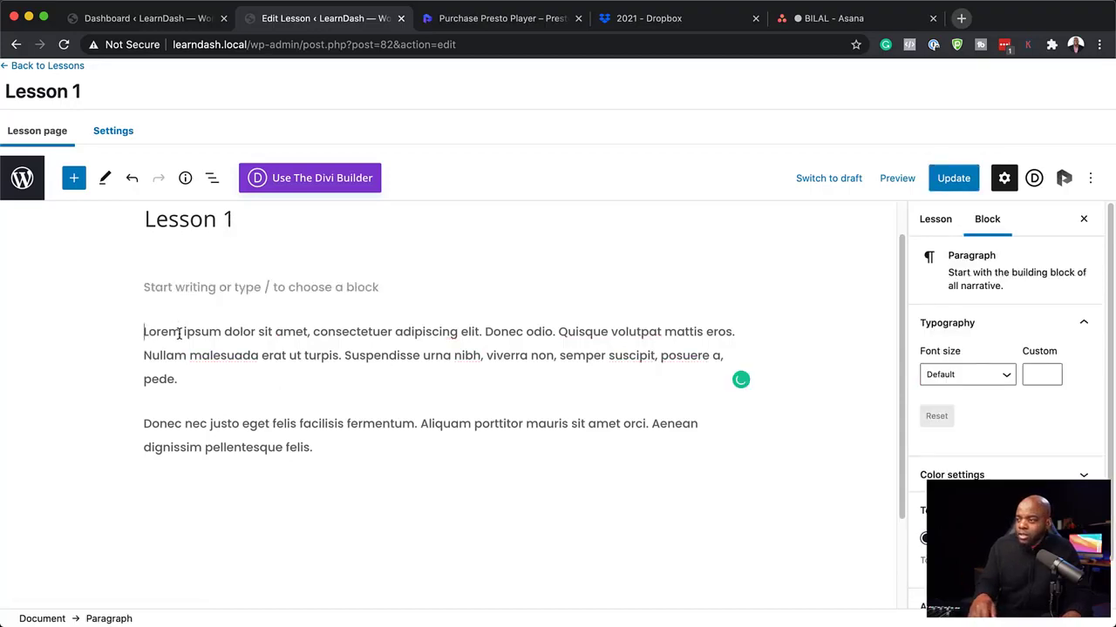
{"action": "left_click", "coordinate": [74, 179]}
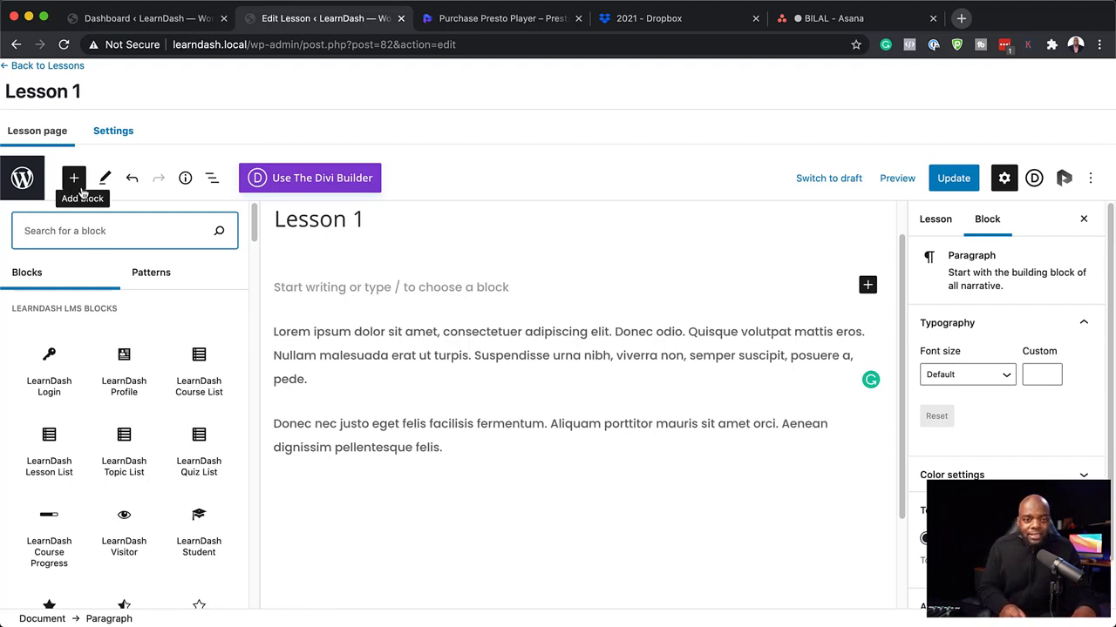
{"action": "type", "text": "pre"}
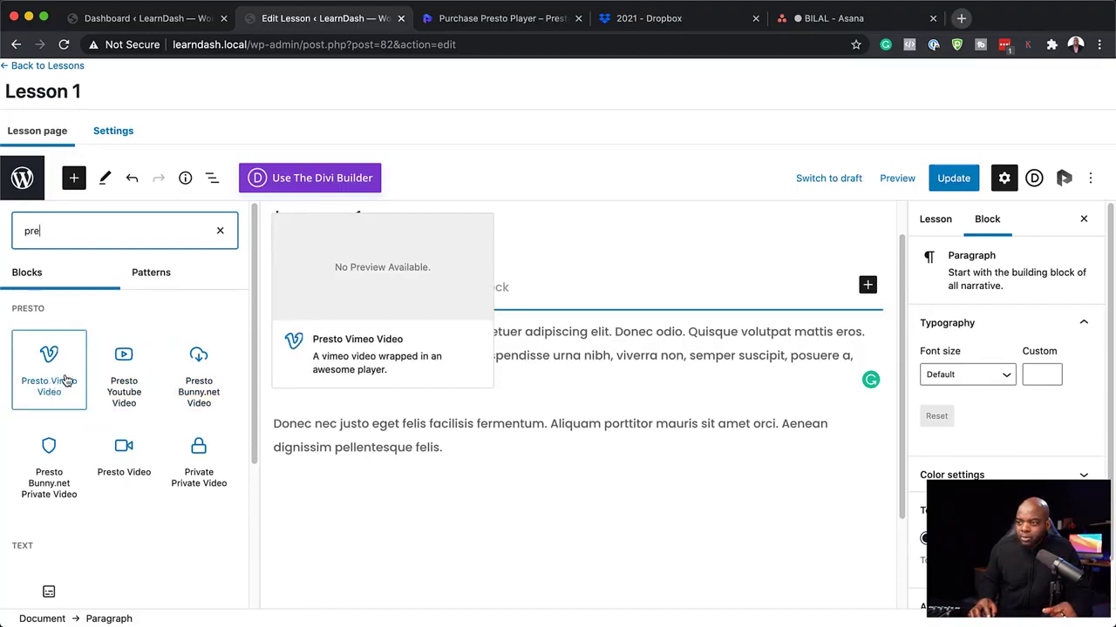
{"action": "left_click", "coordinate": [63, 364]}
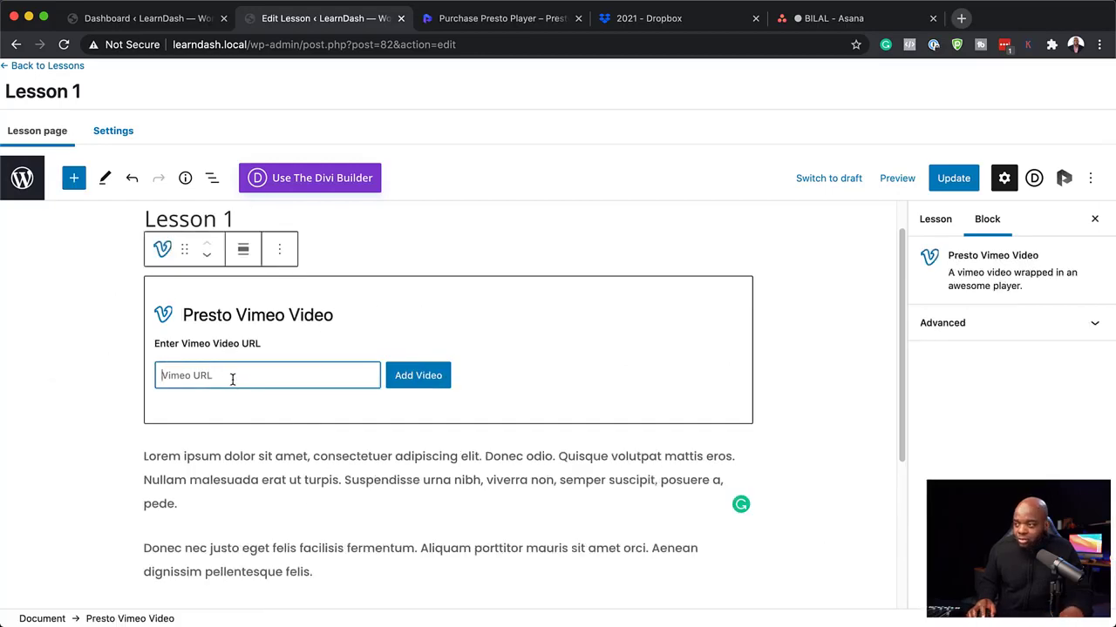
{"action": "type", "text": "https://vimeo.com/517857582"}
{"action": "left_click", "coordinate": [424, 377]}
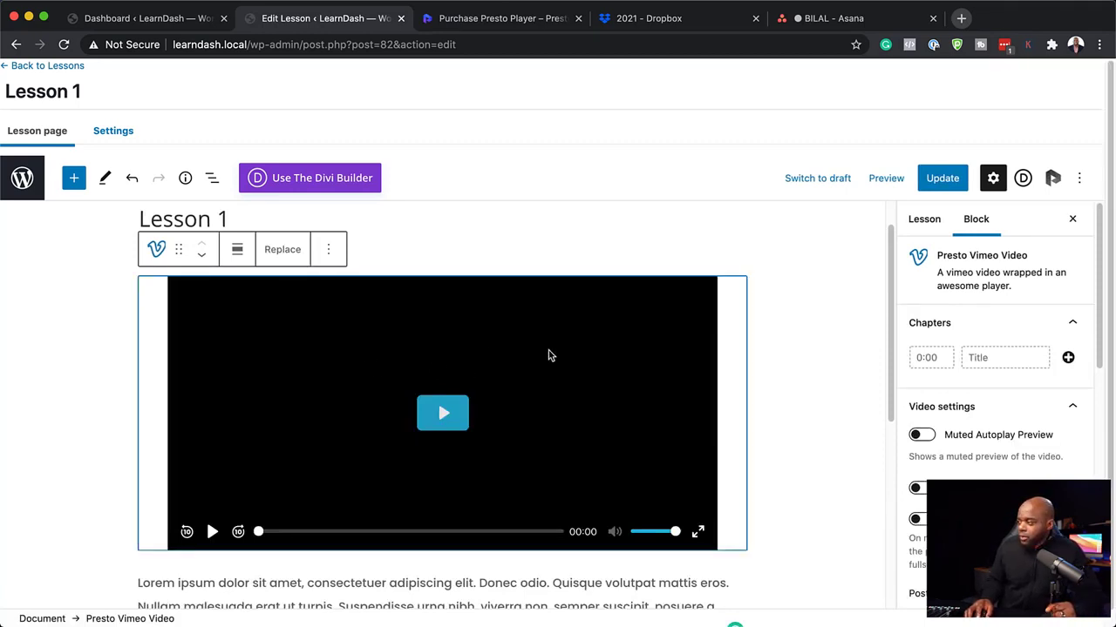
- Set the video's poster image to the media library photo of the man exercising on a mat
{"action": "scroll", "coordinate": [948, 428], "scroll_direction": "down", "scroll_amount": 3}
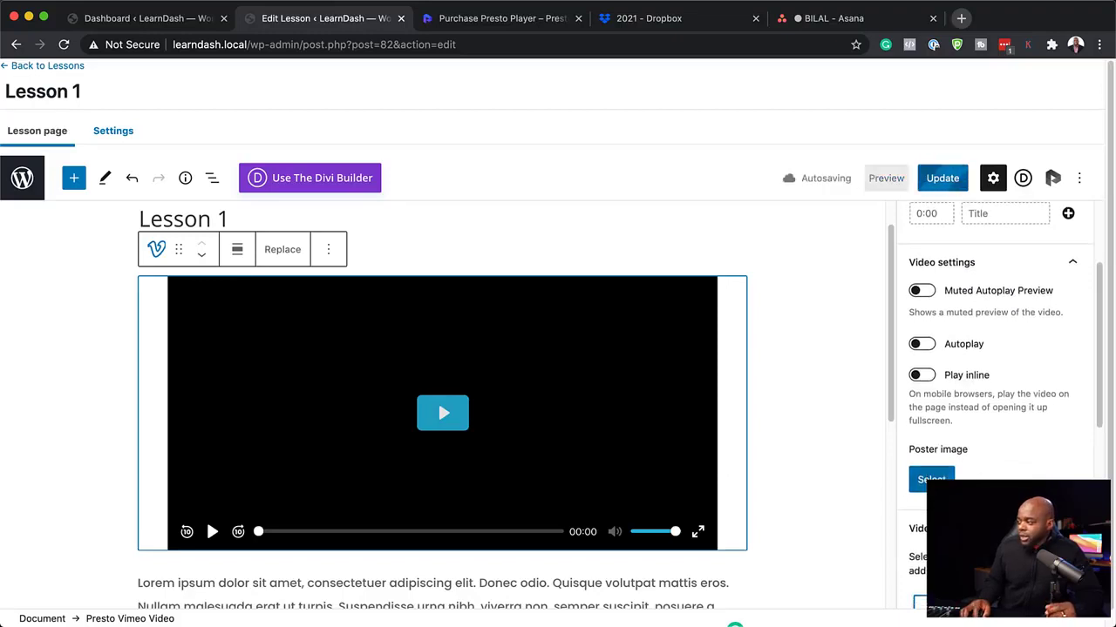
{"action": "left_click", "coordinate": [931, 479]}
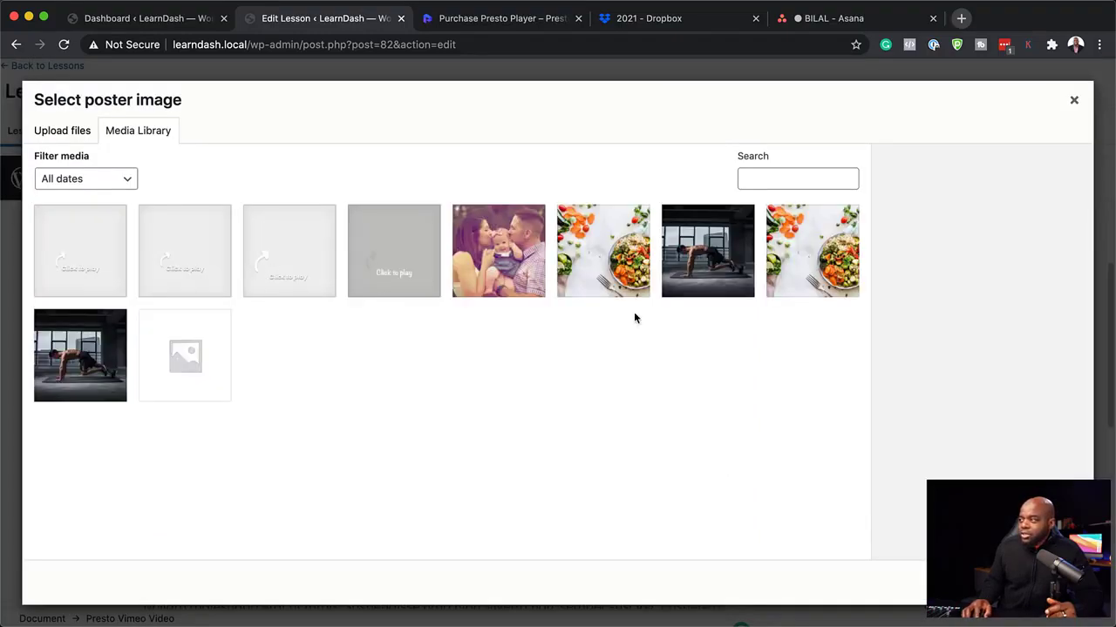
{"action": "left_click", "coordinate": [518, 263]}
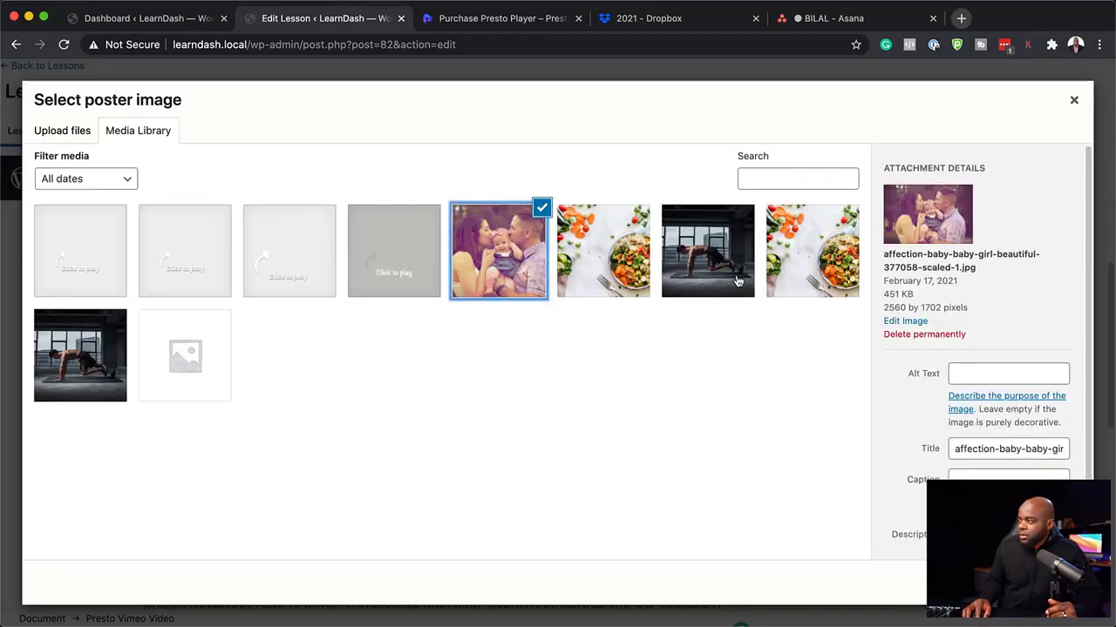
{"action": "left_click", "coordinate": [708, 262]}
{"action": "left_click", "coordinate": [1037, 593]}
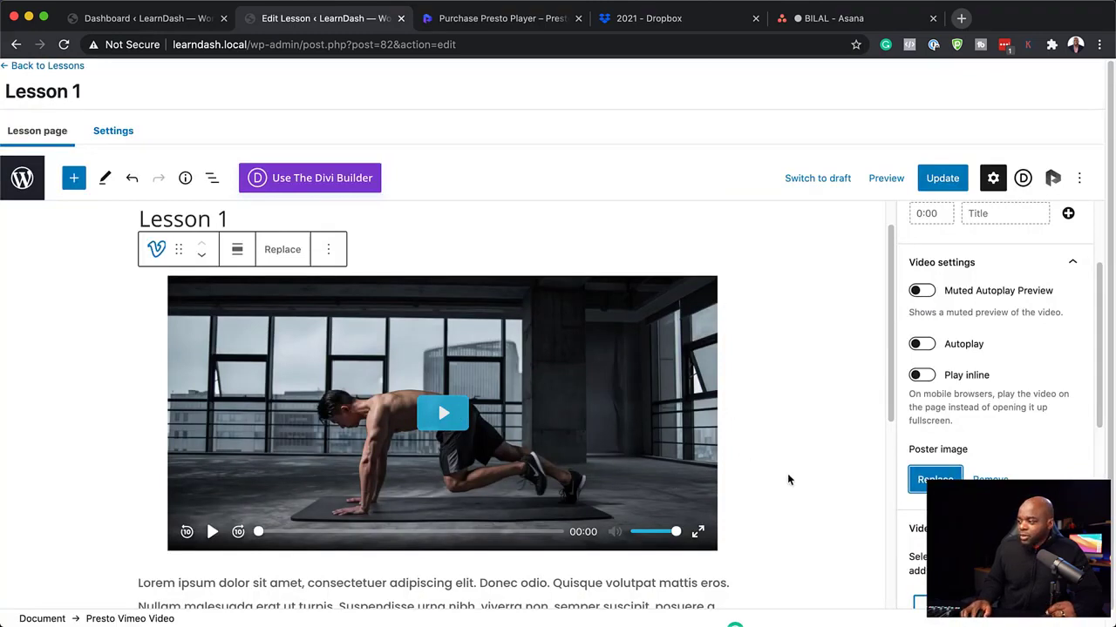
- Add a video chapter at 0:00 titled "Welcome"
{"action": "scroll", "coordinate": [787, 472], "scroll_direction": "up", "scroll_amount": 1}
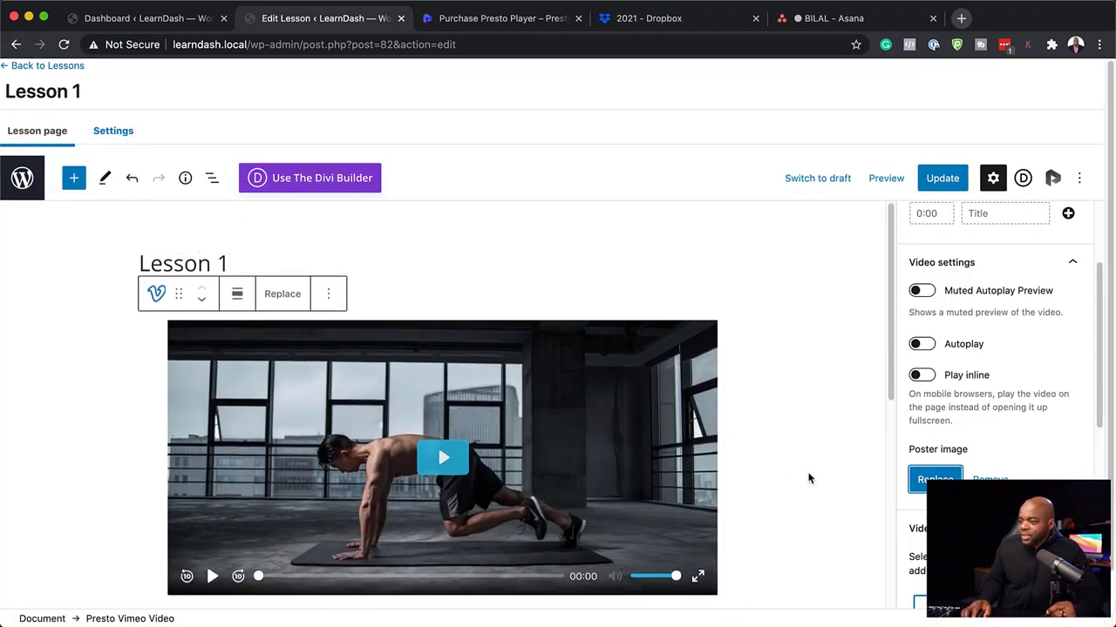
{"action": "scroll", "coordinate": [808, 478], "scroll_direction": "down", "scroll_amount": 2}
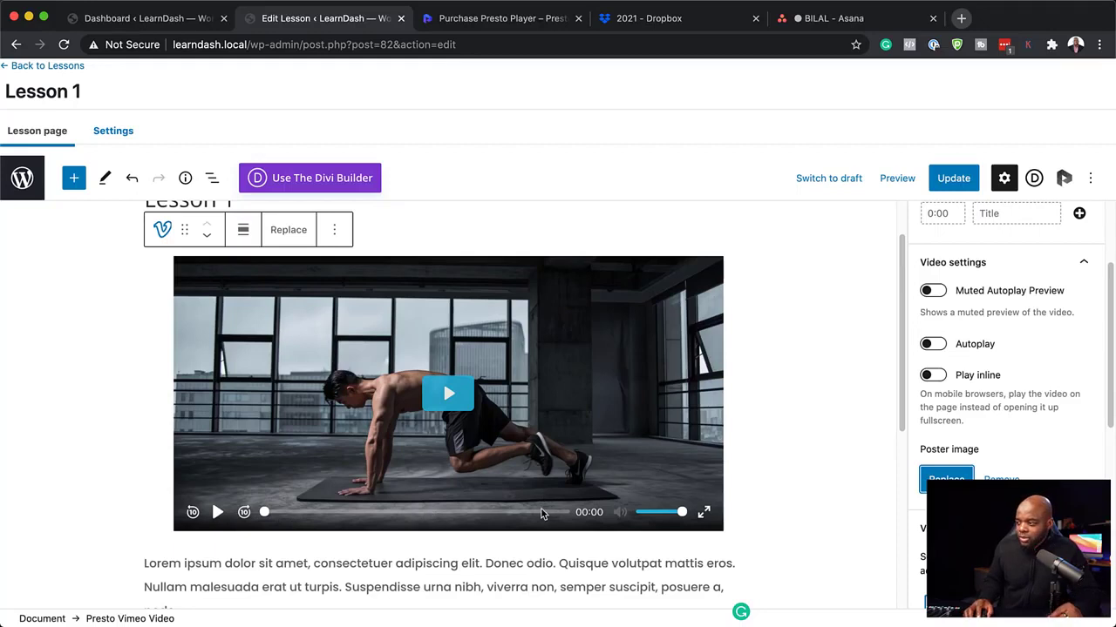
{"action": "scroll", "coordinate": [999, 361], "scroll_direction": "up", "scroll_amount": 3}
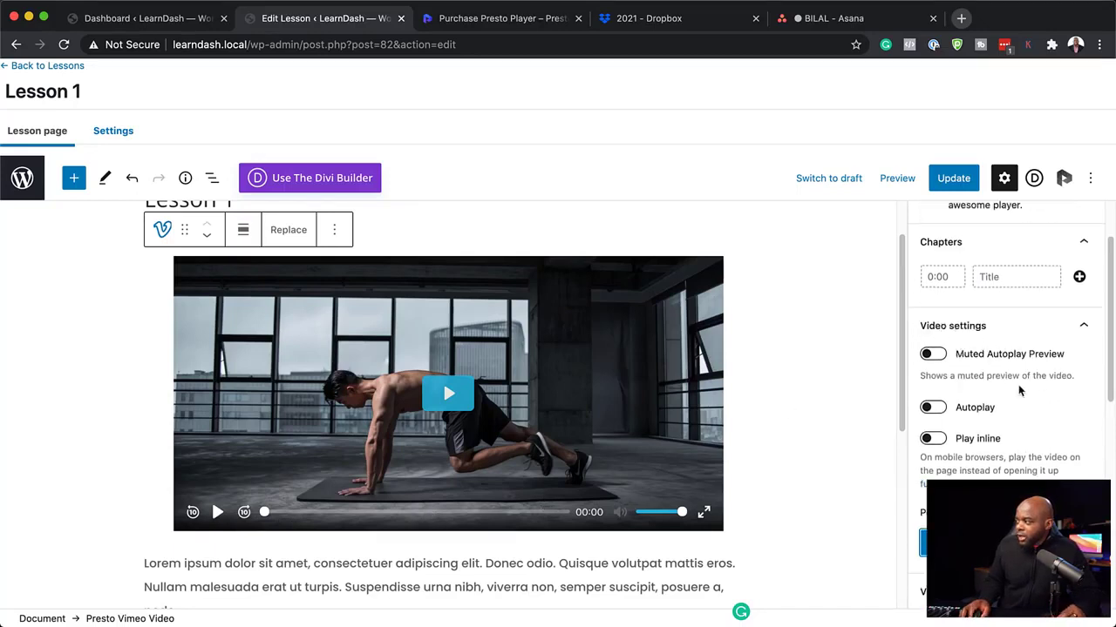
{"action": "left_click", "coordinate": [937, 361]}
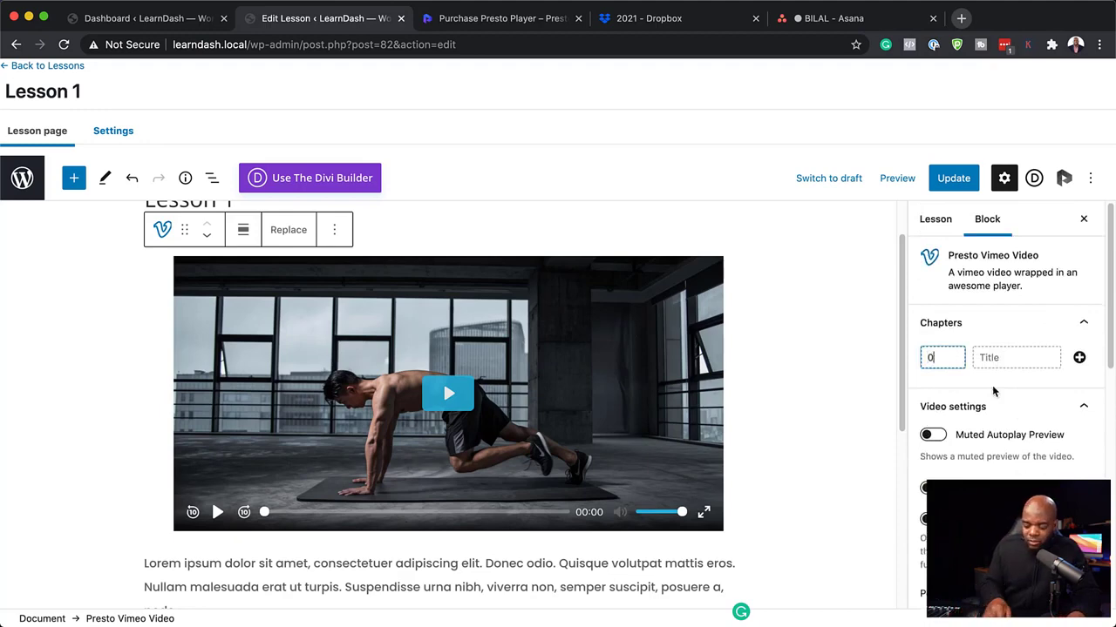
{"action": "type", "text": "0:00"}
{"action": "left_click", "coordinate": [1020, 357]}
{"action": "type", "text": "Welcome"}
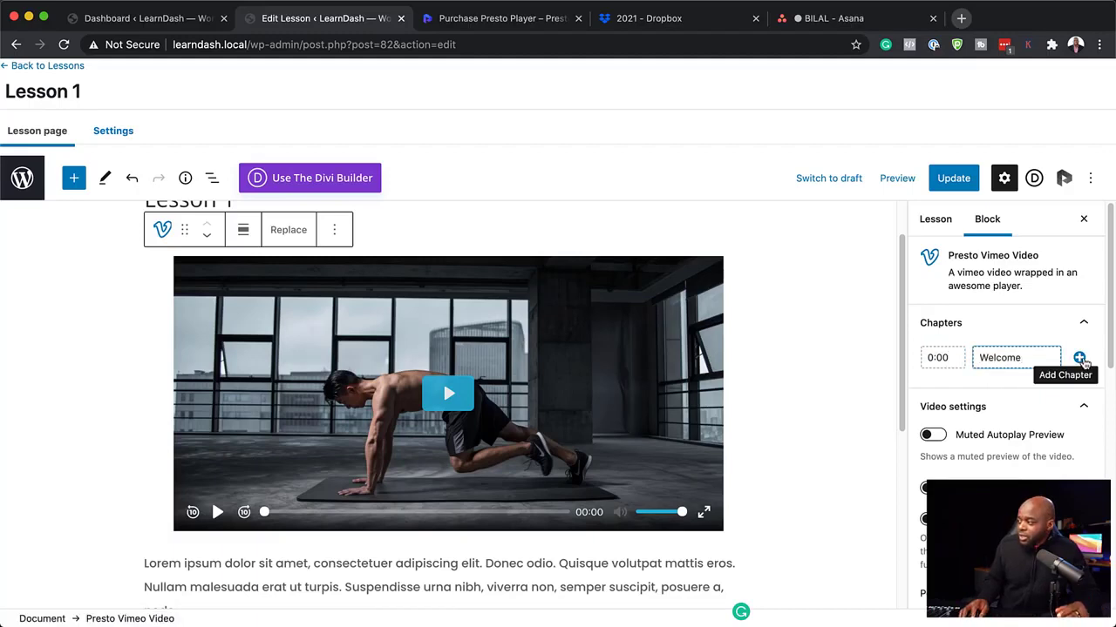
{"action": "left_click", "coordinate": [1079, 358]}
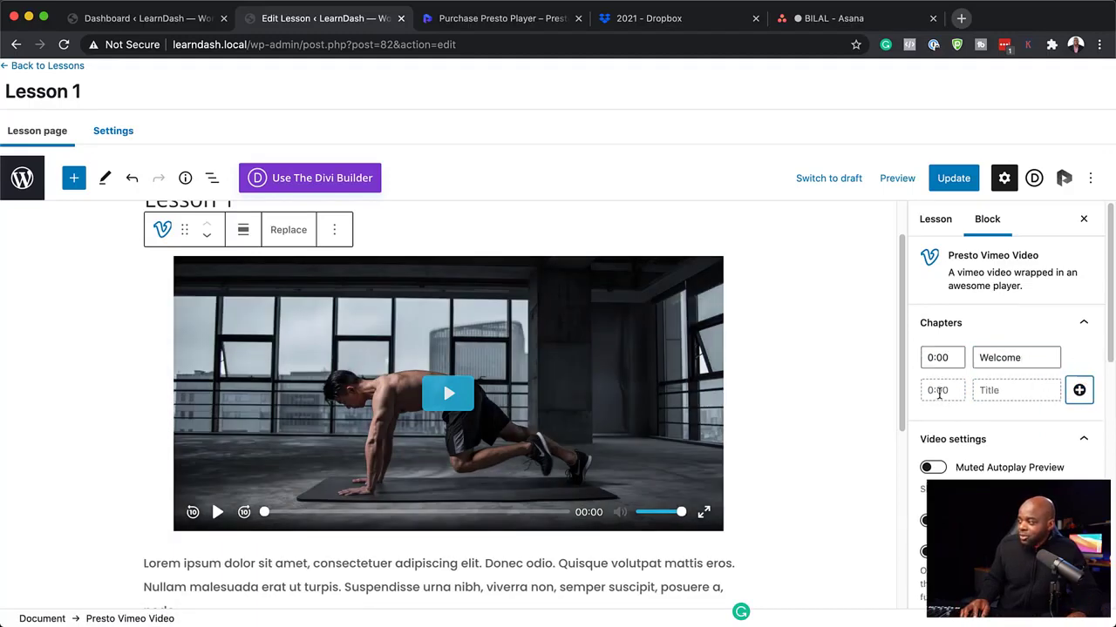
- Add a video chapter at 4:00 titled "Install Divi"
{"action": "left_click", "coordinate": [937, 391]}
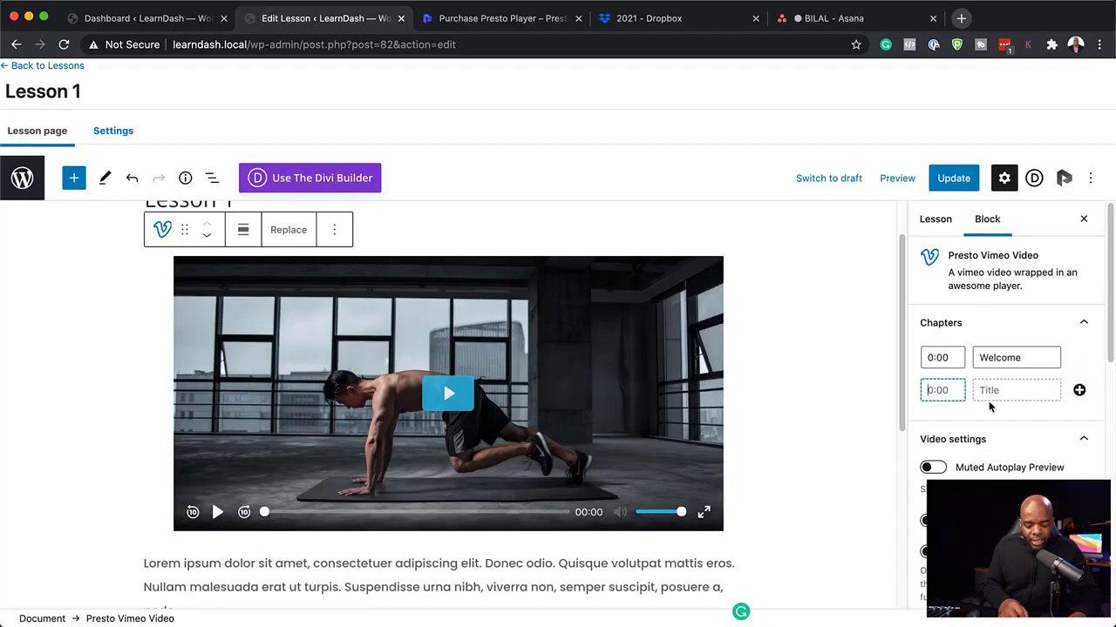
{"action": "type", "text": "4:00"}
{"action": "left_click", "coordinate": [1020, 393]}
{"action": "type", "text": "Install Divi"}
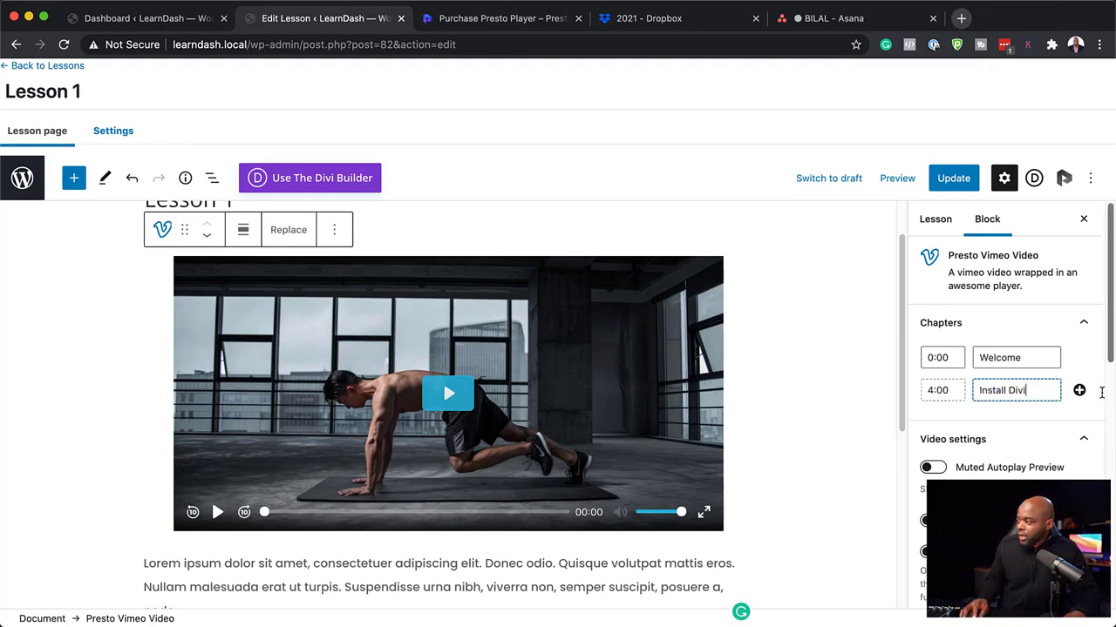
{"action": "left_click", "coordinate": [1080, 391]}
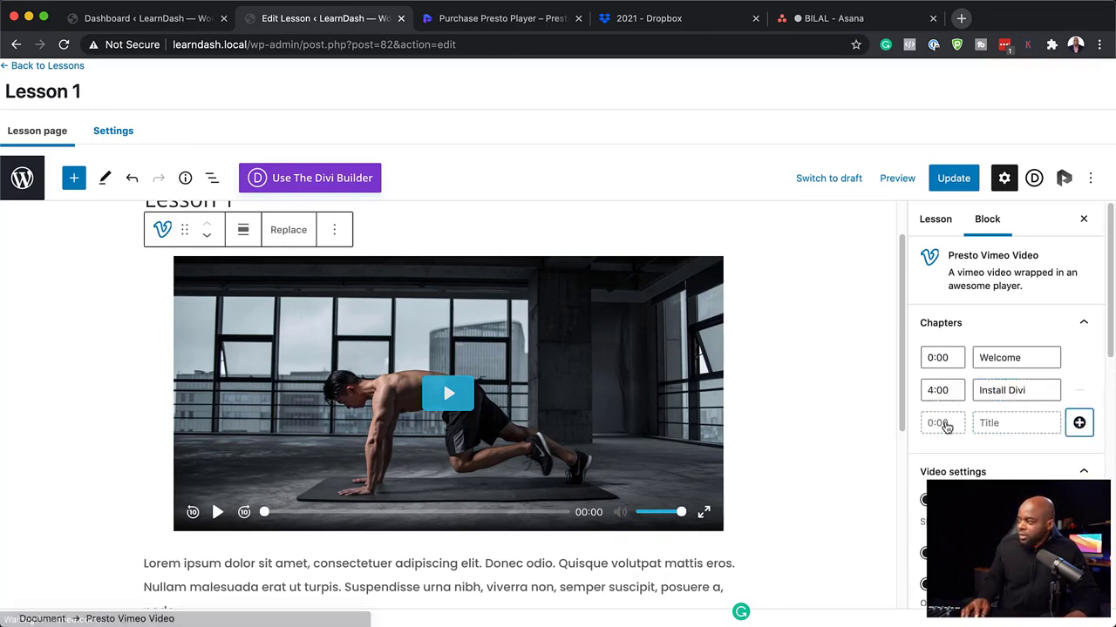
- Add a video chapter at 4:30 titled "Install LaearnDash"
{"action": "left_click", "coordinate": [946, 424]}
{"action": "type", "text": "4:30"}
{"action": "left_click", "coordinate": [1007, 424]}
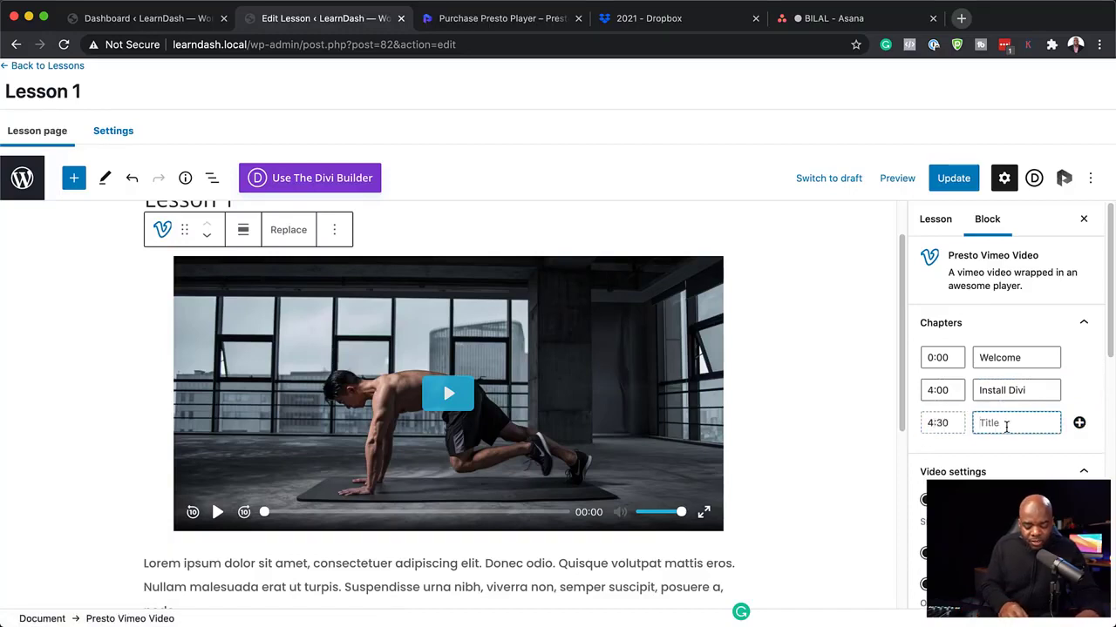
{"action": "type", "text": "Install LaearnDash"}
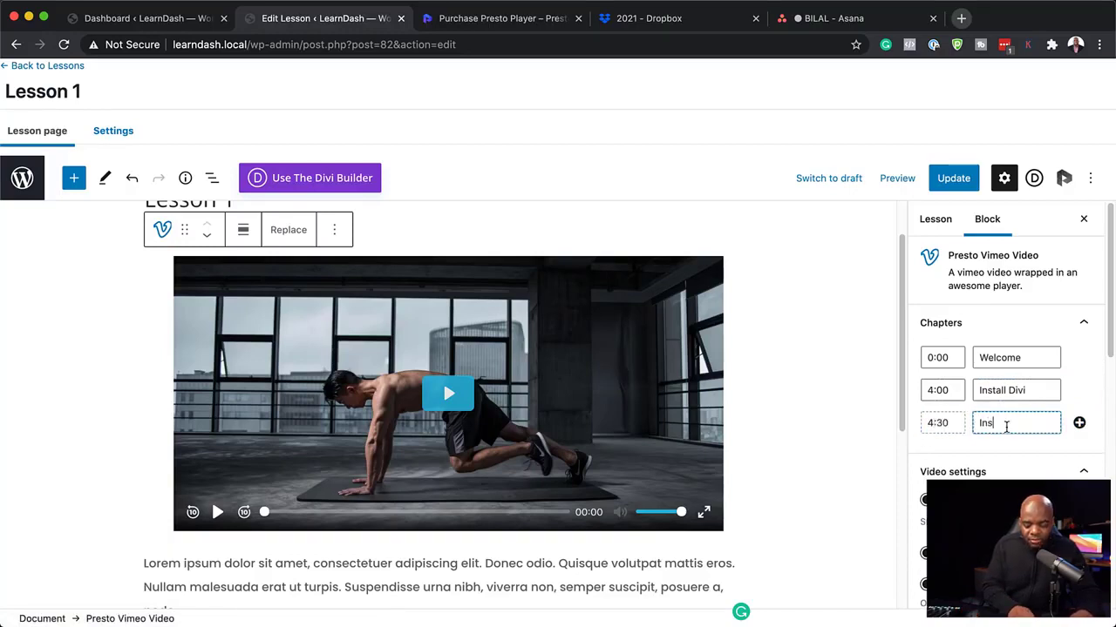
{"action": "left_click", "coordinate": [1079, 423]}
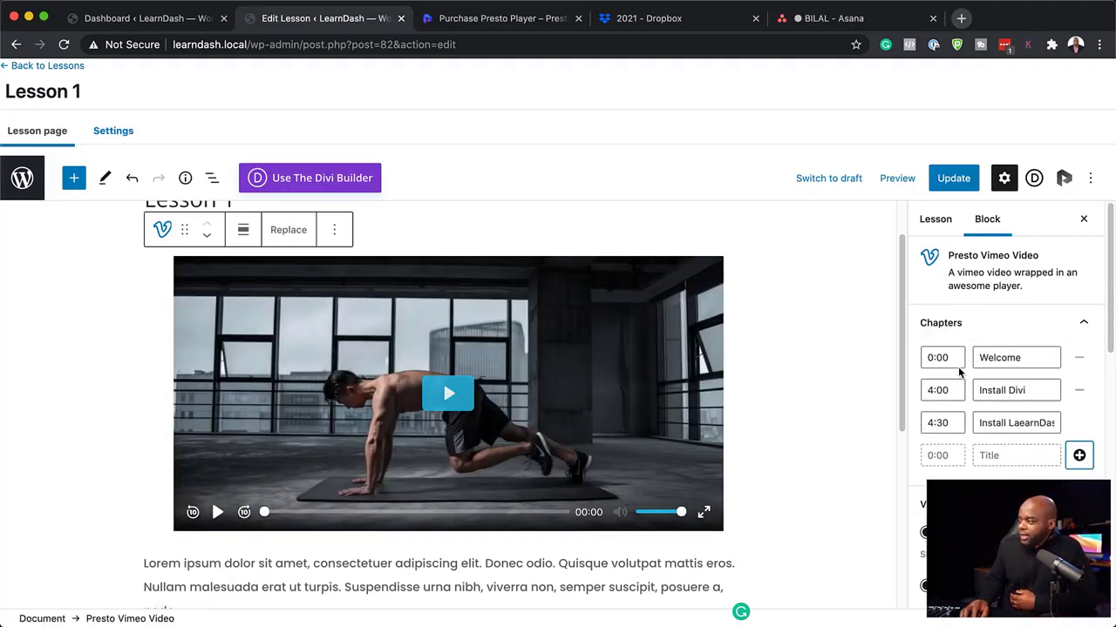
- Remove the poster image from the Presto Vimeo video block and update the lesson
{"action": "scroll", "coordinate": [535, 325], "scroll_direction": "down", "scroll_amount": 2}
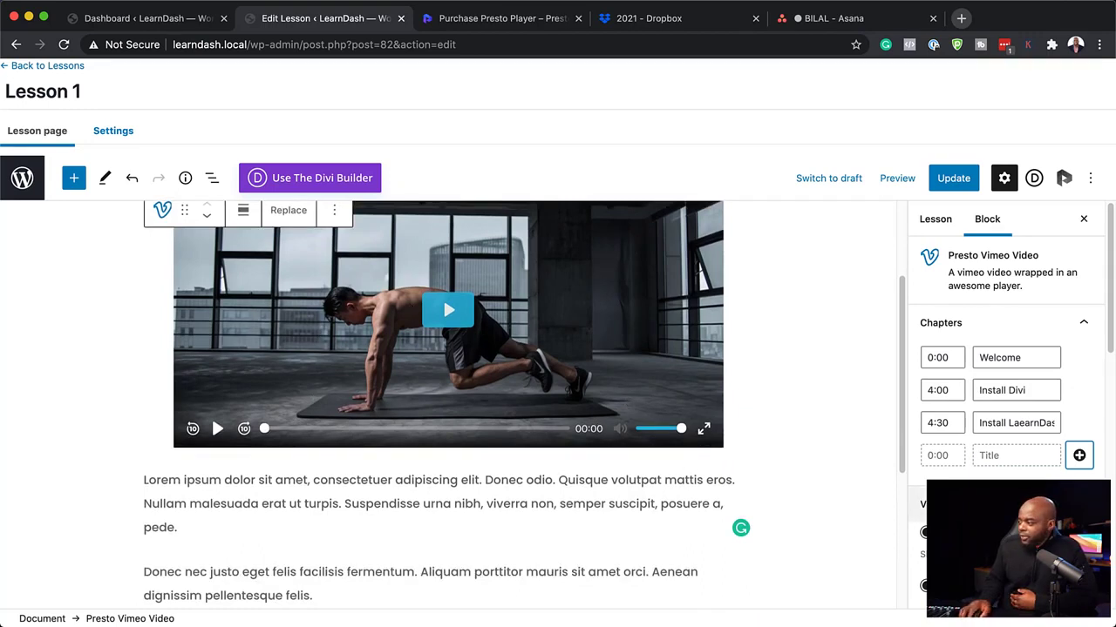
{"action": "scroll", "coordinate": [1002, 349], "scroll_direction": "down", "scroll_amount": 5}
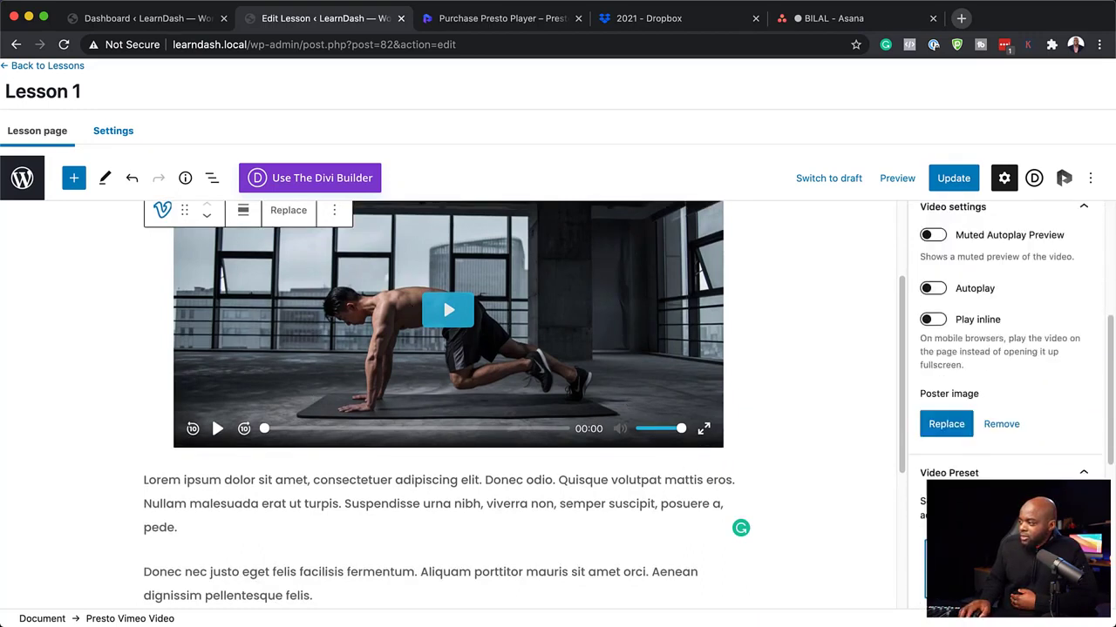
{"action": "left_click", "coordinate": [1002, 424]}
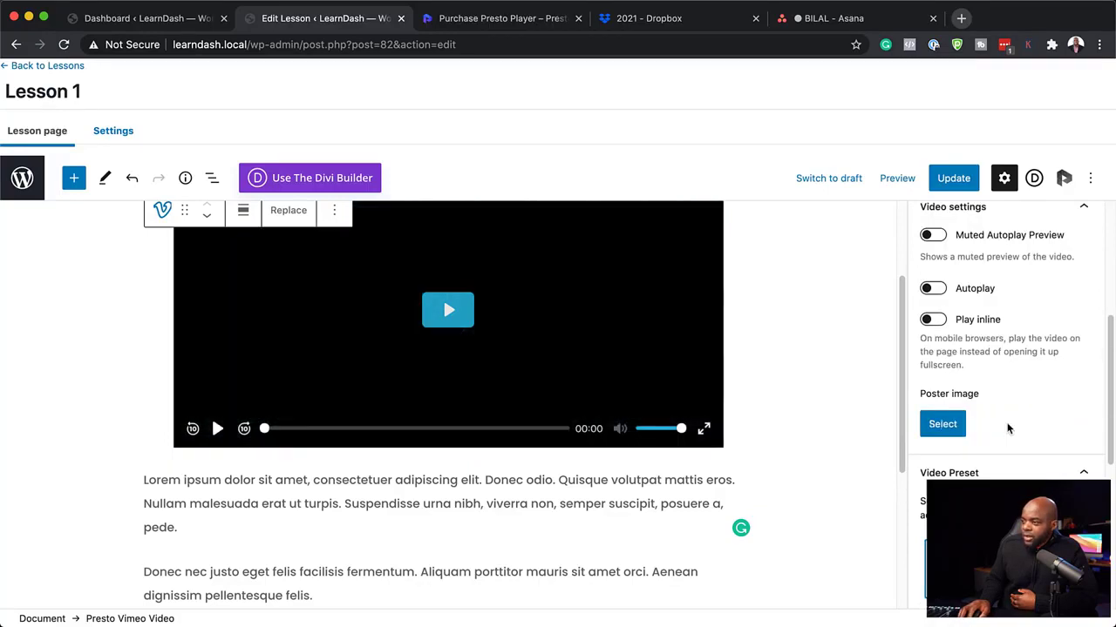
{"action": "scroll", "coordinate": [1009, 431], "scroll_direction": "up", "scroll_amount": 3}
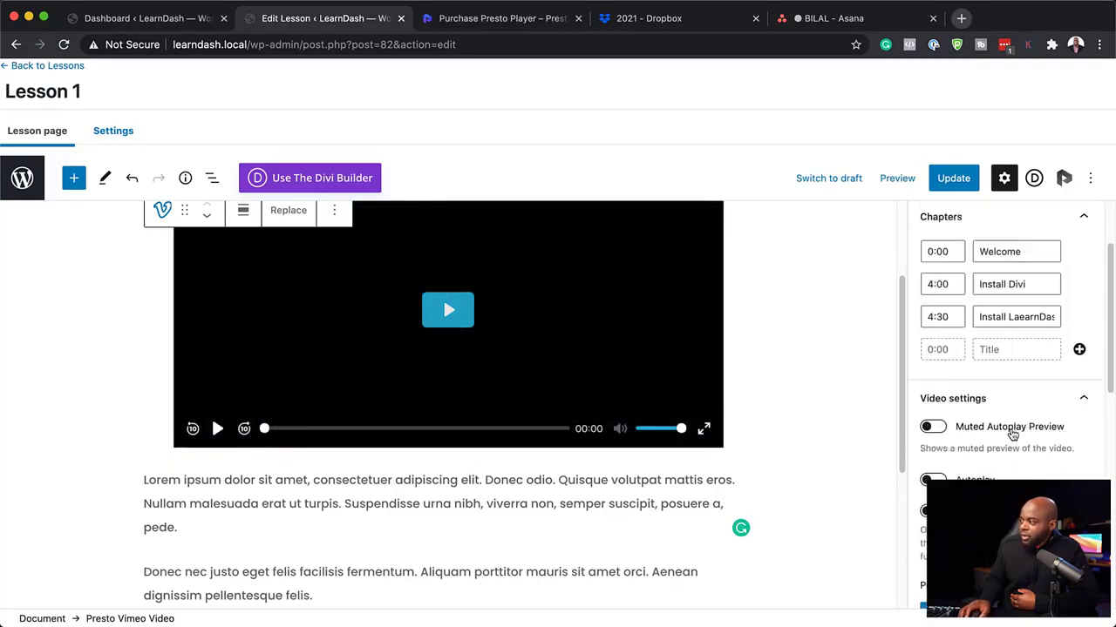
{"action": "scroll", "coordinate": [1018, 464], "scroll_direction": "up", "scroll_amount": 2}
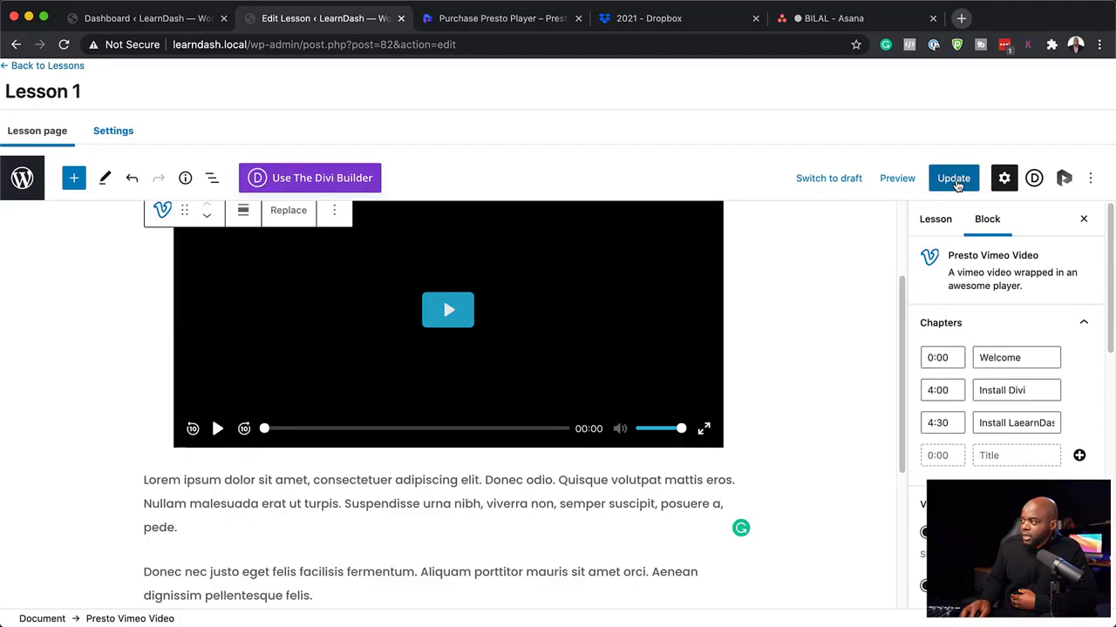
{"action": "left_click", "coordinate": [953, 178]}
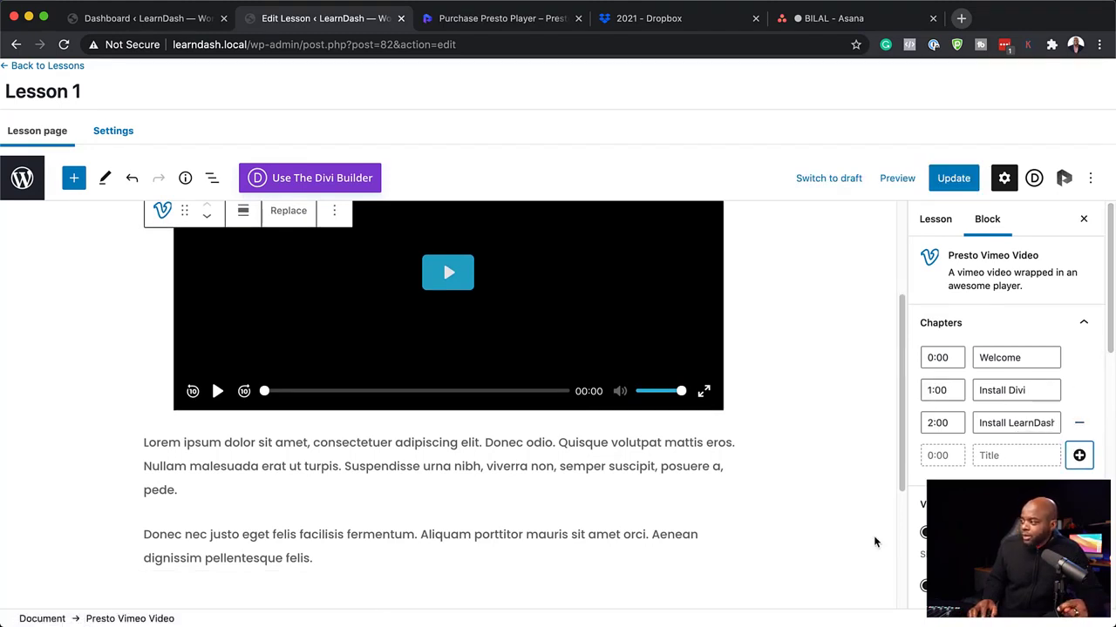
- Set the video's poster image to the media library photo of the man exercising on a mat, and update the lesson
{"action": "scroll", "coordinate": [810, 518], "scroll_direction": "down", "scroll_amount": 2}
{"action": "scroll", "coordinate": [915, 505], "scroll_direction": "down", "scroll_amount": 4}
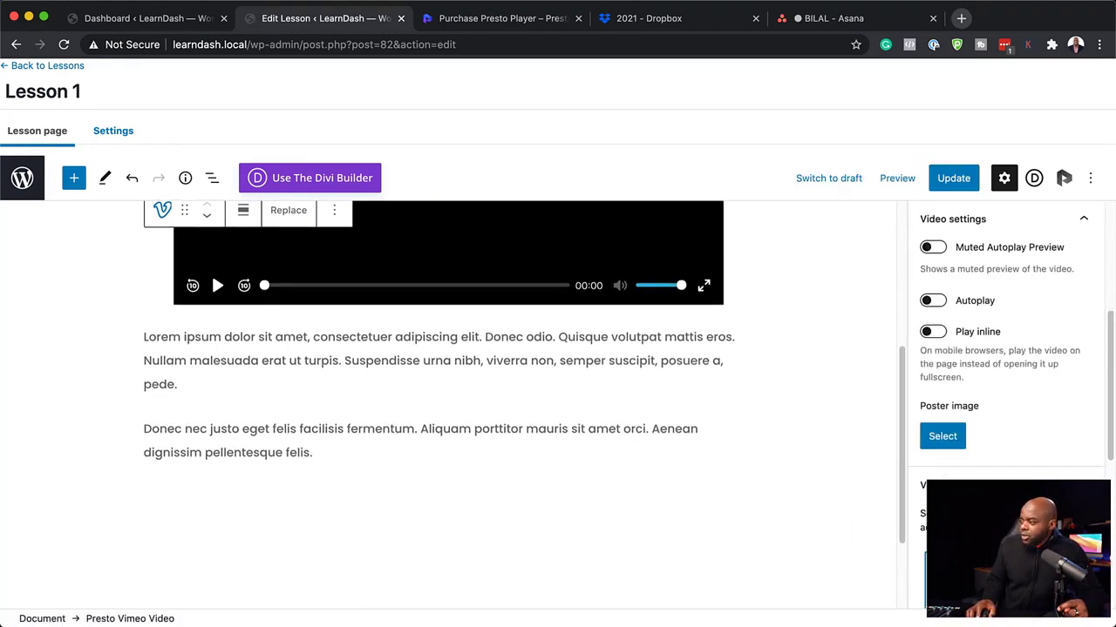
{"action": "left_click", "coordinate": [945, 438]}
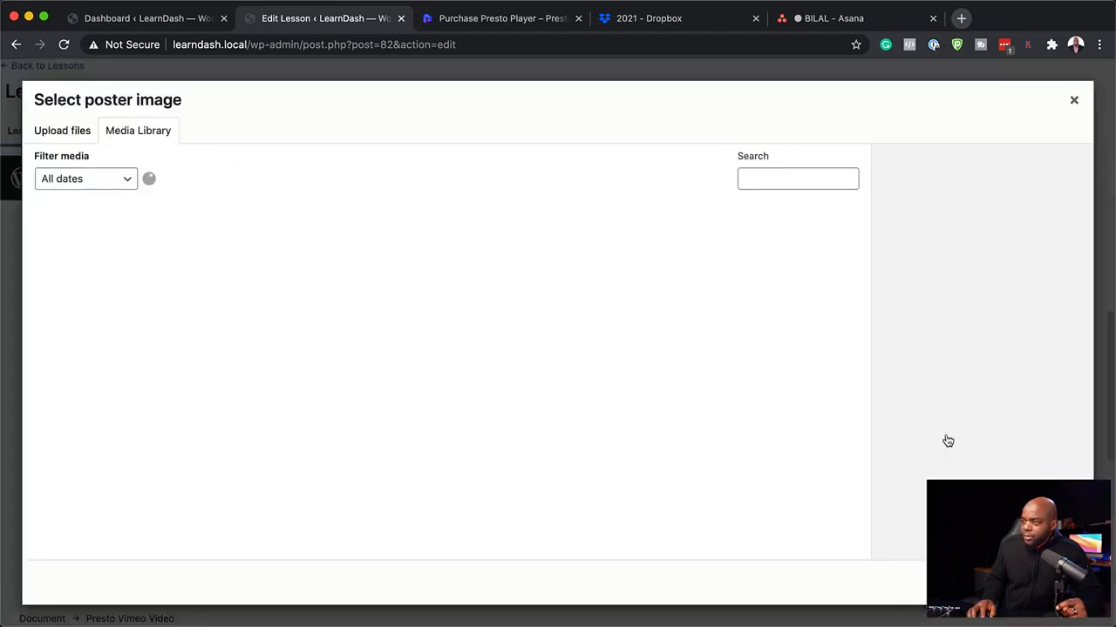
{"action": "left_click", "coordinate": [674, 263]}
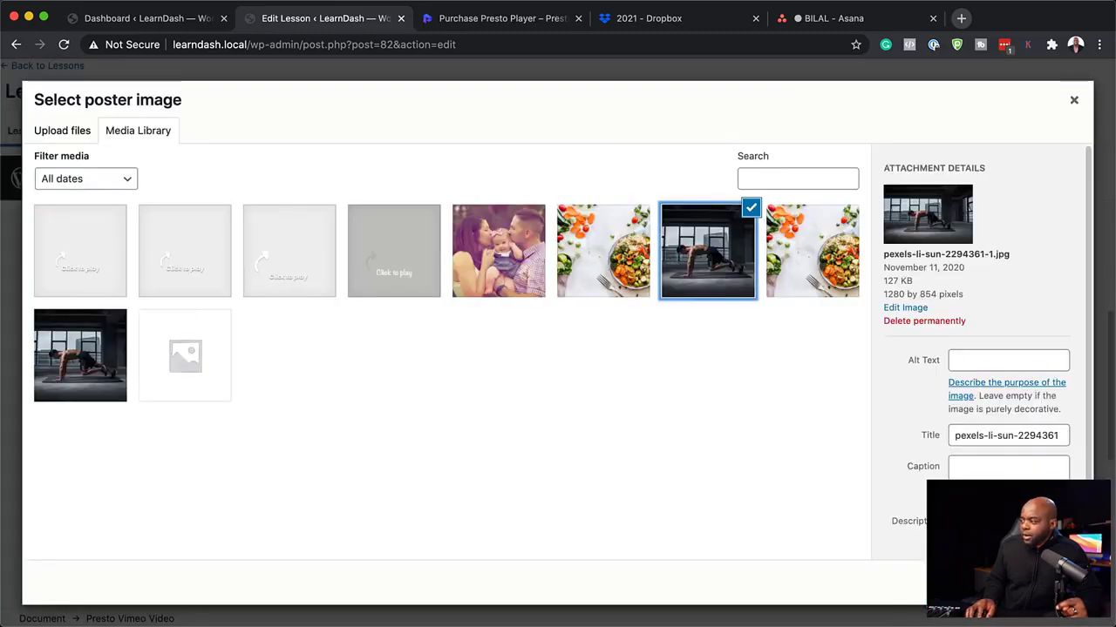
{"action": "left_click", "coordinate": [1037, 582]}
{"action": "scroll", "coordinate": [787, 491], "scroll_direction": "up", "scroll_amount": 3}
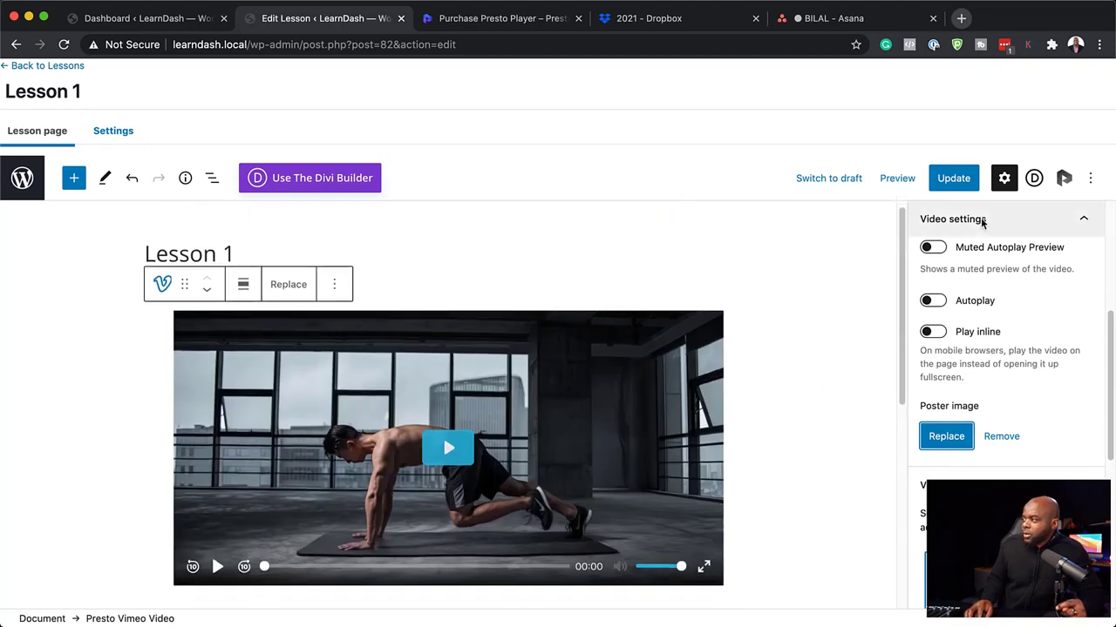
{"action": "left_click", "coordinate": [967, 185]}
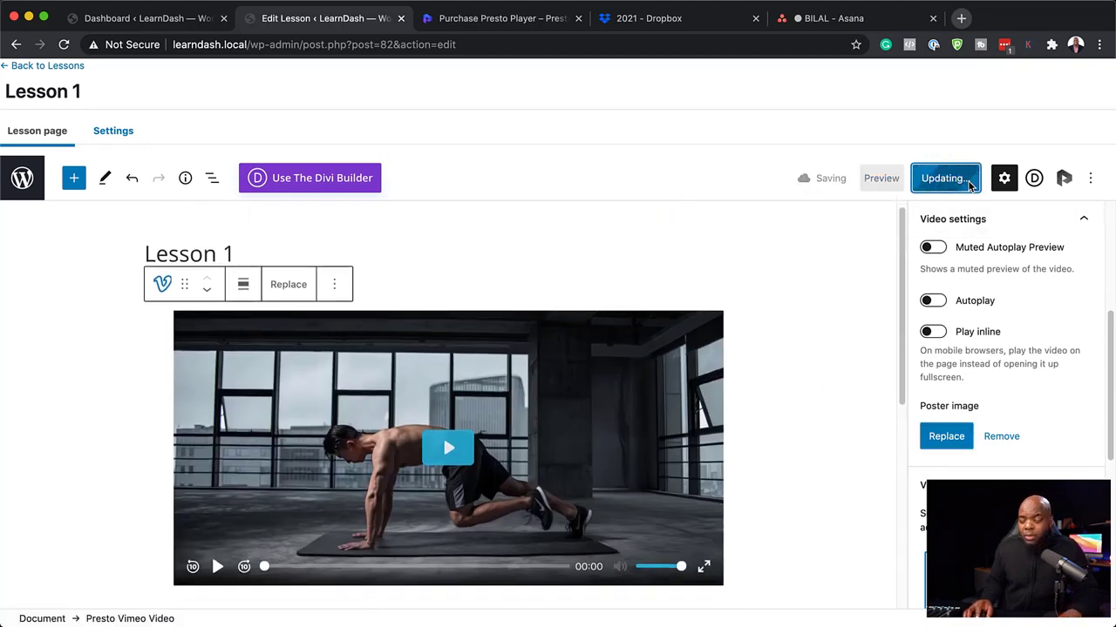
- View the published lesson and jump the video to its "Install LearnDash" chapter marker
{"action": "scroll", "coordinate": [406, 514], "scroll_direction": "down", "scroll_amount": 2}
{"action": "left_click", "coordinate": [164, 577]}
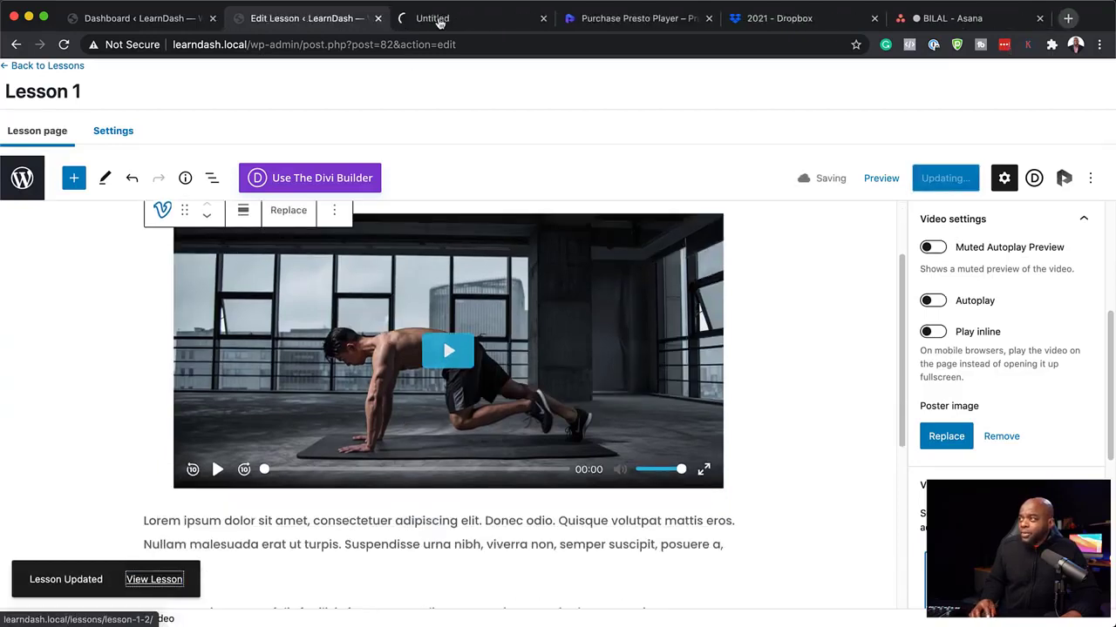
{"action": "left_click", "coordinate": [466, 19]}
{"action": "scroll", "coordinate": [430, 407], "scroll_direction": "down", "scroll_amount": 2}
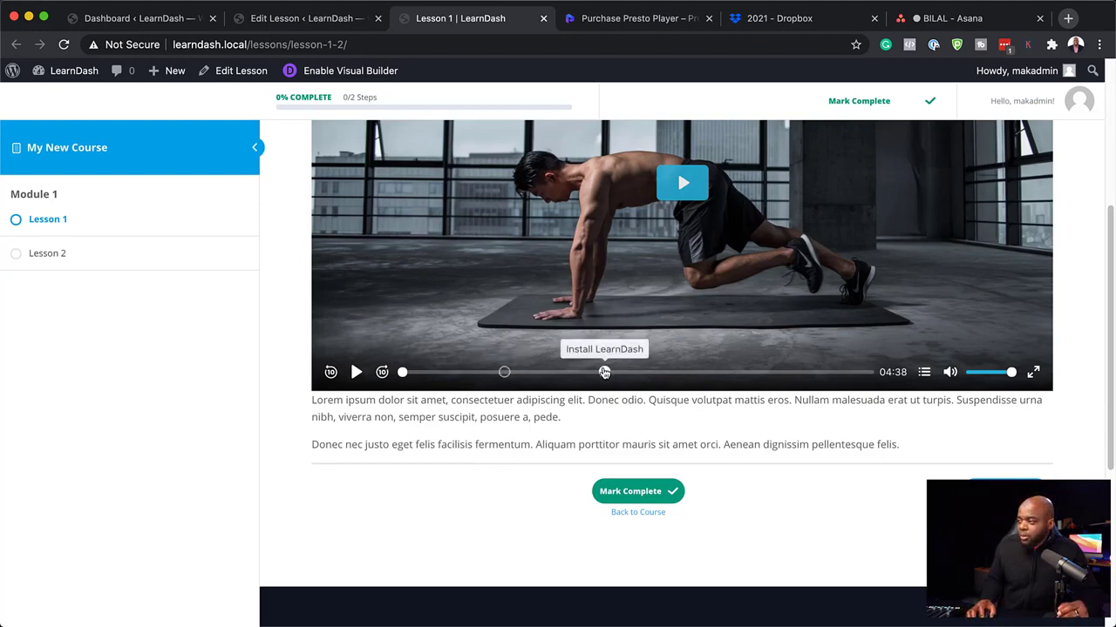
{"action": "left_click", "coordinate": [604, 372]}
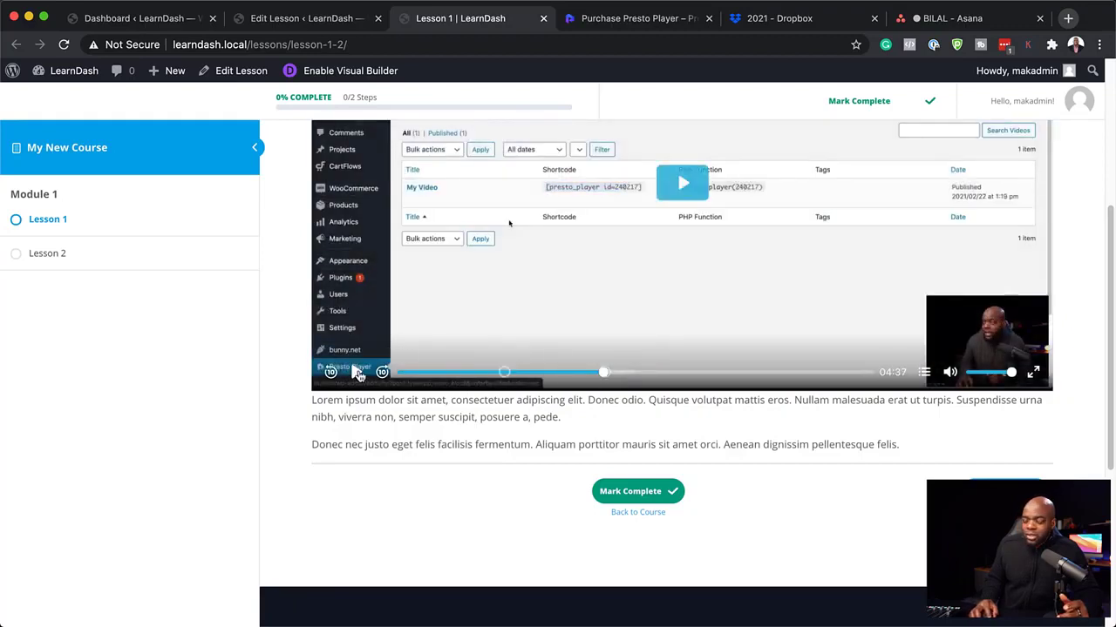
- Back in the lesson editor, apply the Course video preset to the Vimeo video block and update the lesson
{"action": "left_click", "coordinate": [297, 21]}
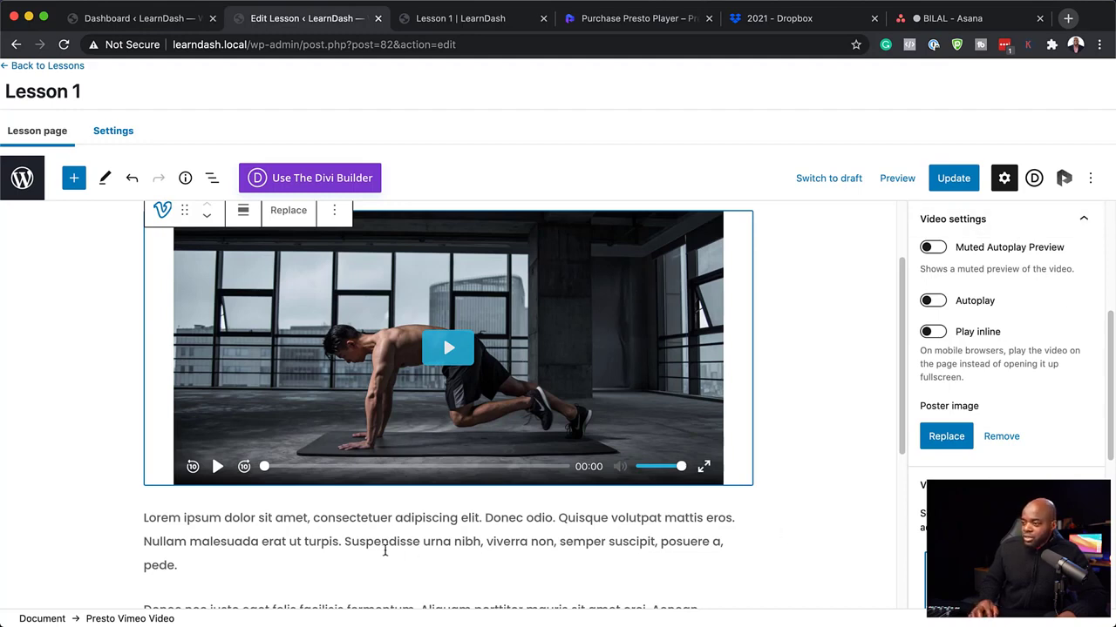
{"action": "left_click", "coordinate": [382, 541]}
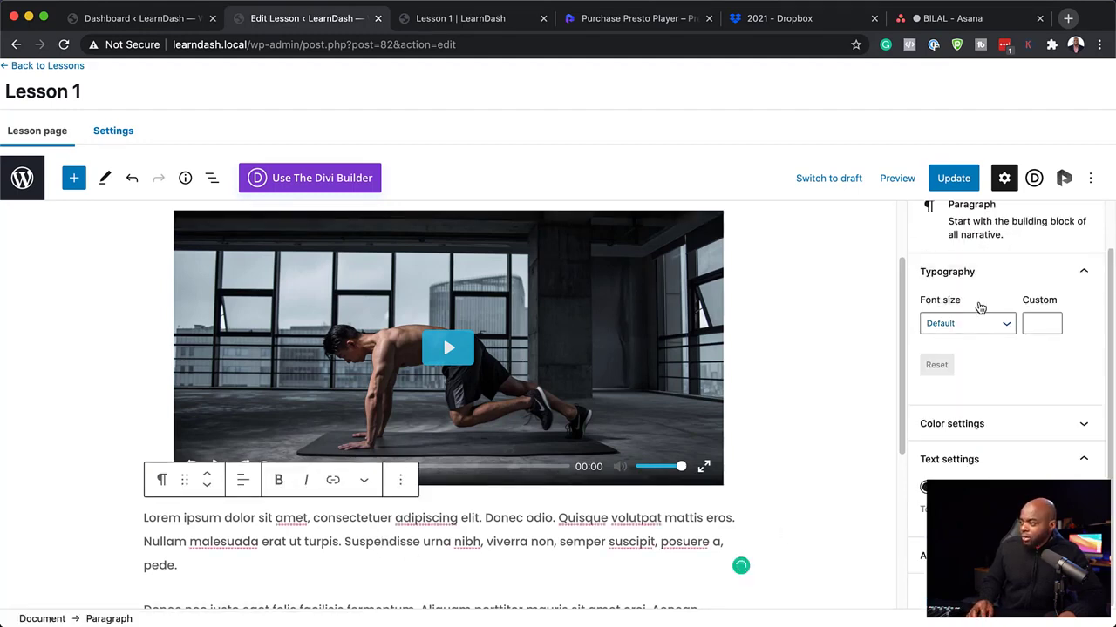
{"action": "left_click", "coordinate": [633, 338]}
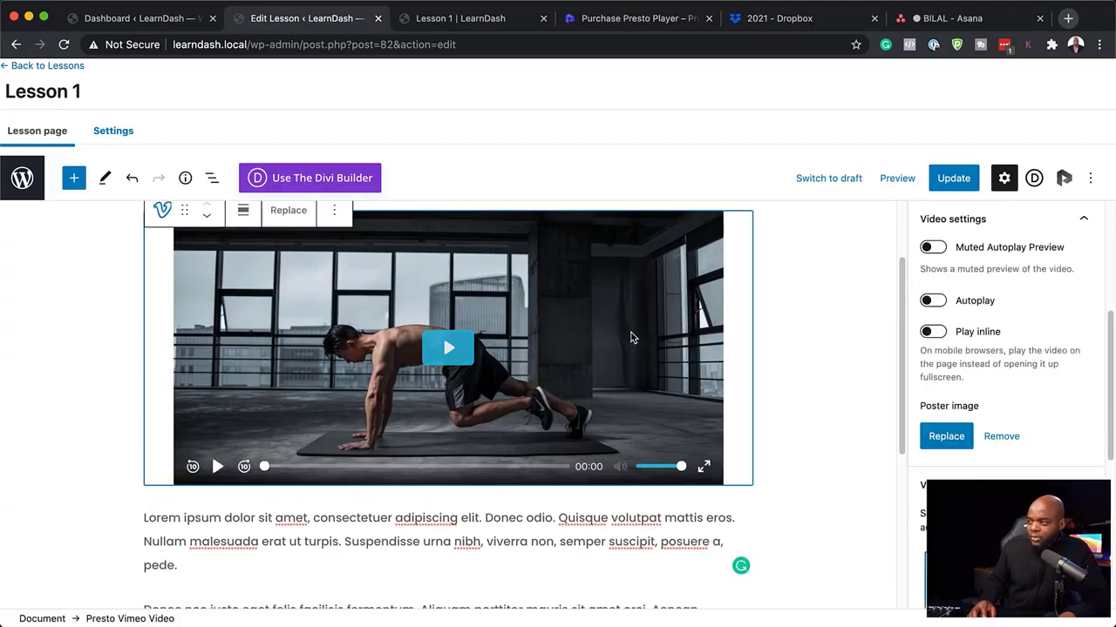
{"action": "scroll", "coordinate": [1054, 429], "scroll_direction": "down", "scroll_amount": 4}
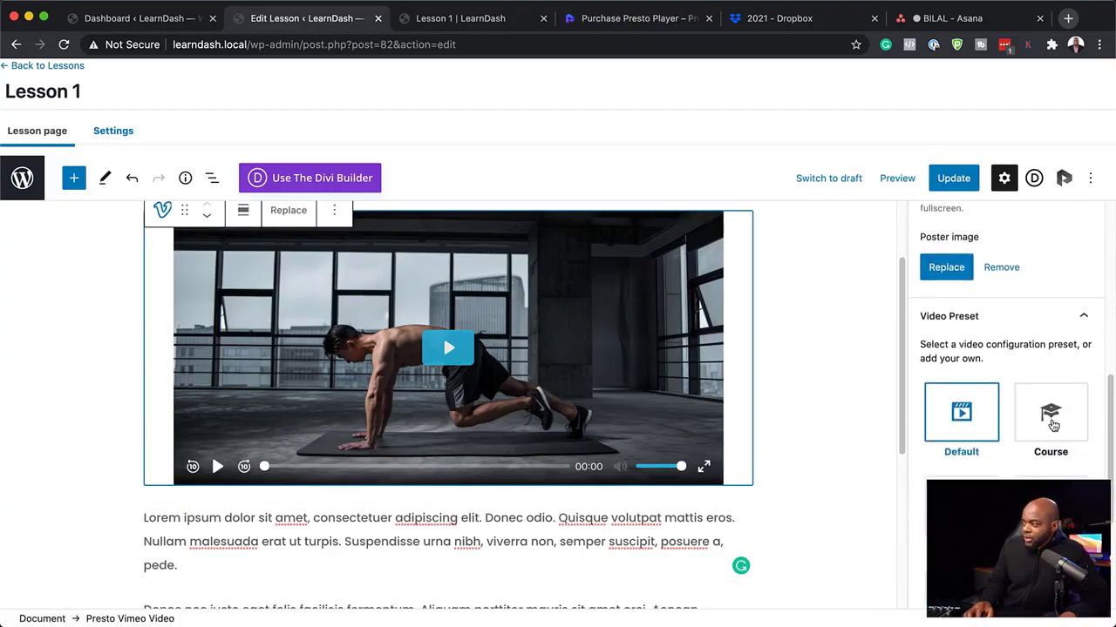
{"action": "left_click", "coordinate": [1051, 416]}
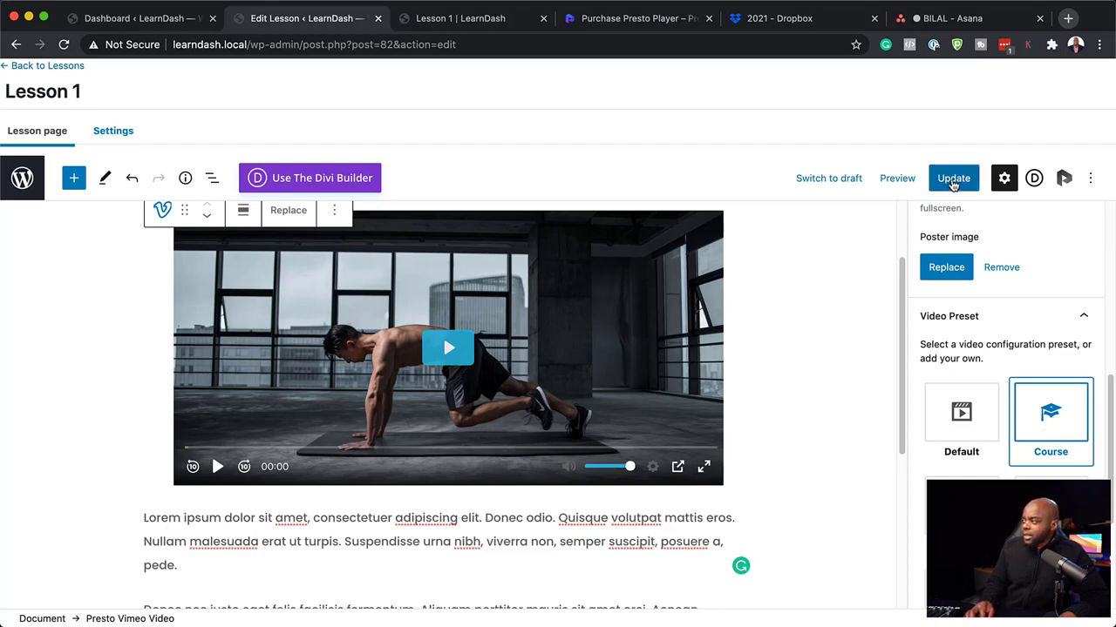
{"action": "left_click", "coordinate": [954, 181]}
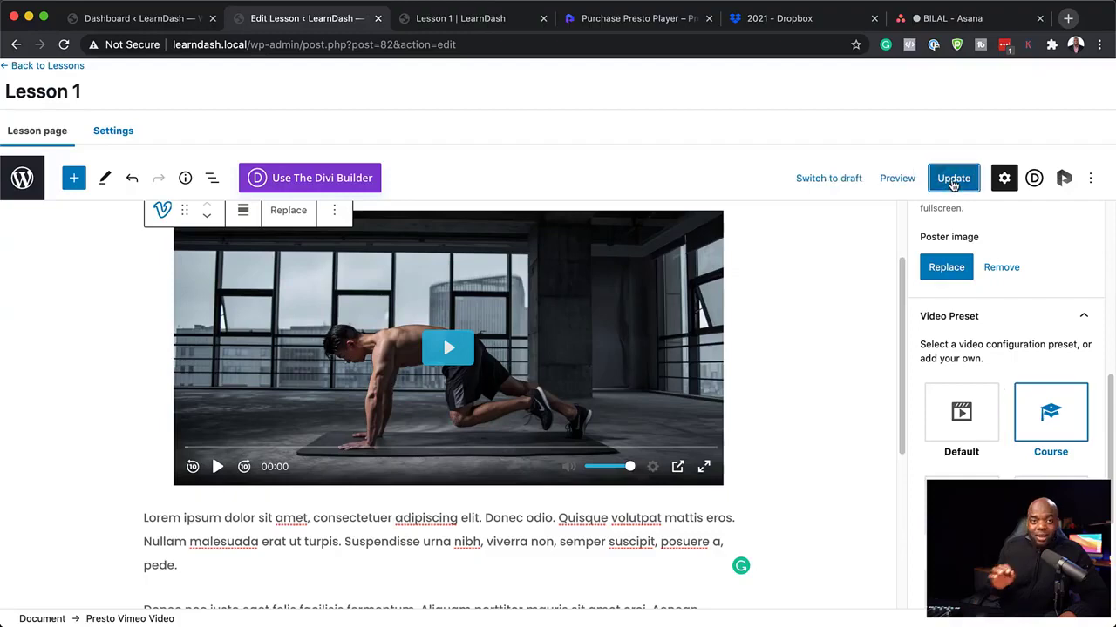
{"action": "left_click", "coordinate": [953, 182]}
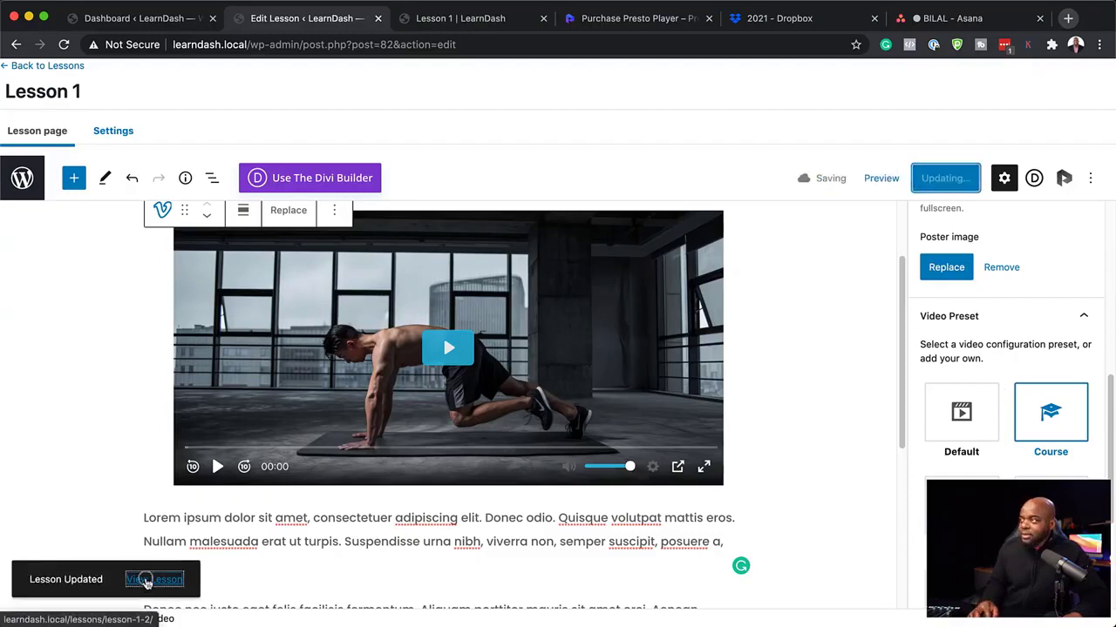
- View the published lesson in a new tab, play its video muted to check the Course player controls, and close the tab
{"action": "left_click", "coordinate": [148, 581]}
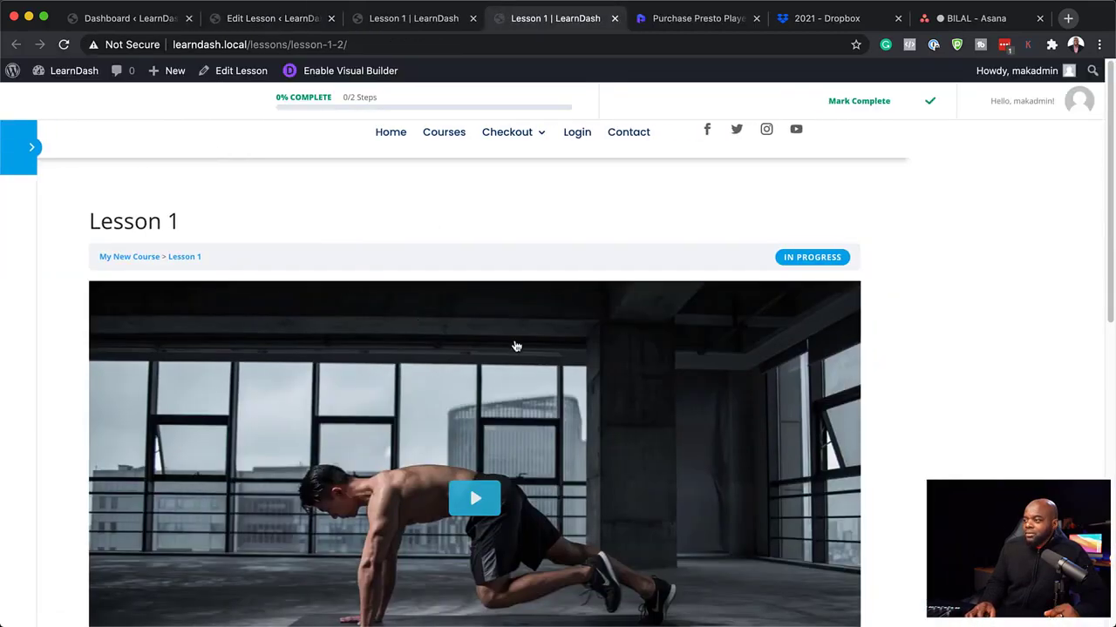
{"action": "scroll", "coordinate": [514, 339], "scroll_direction": "down", "scroll_amount": 5}
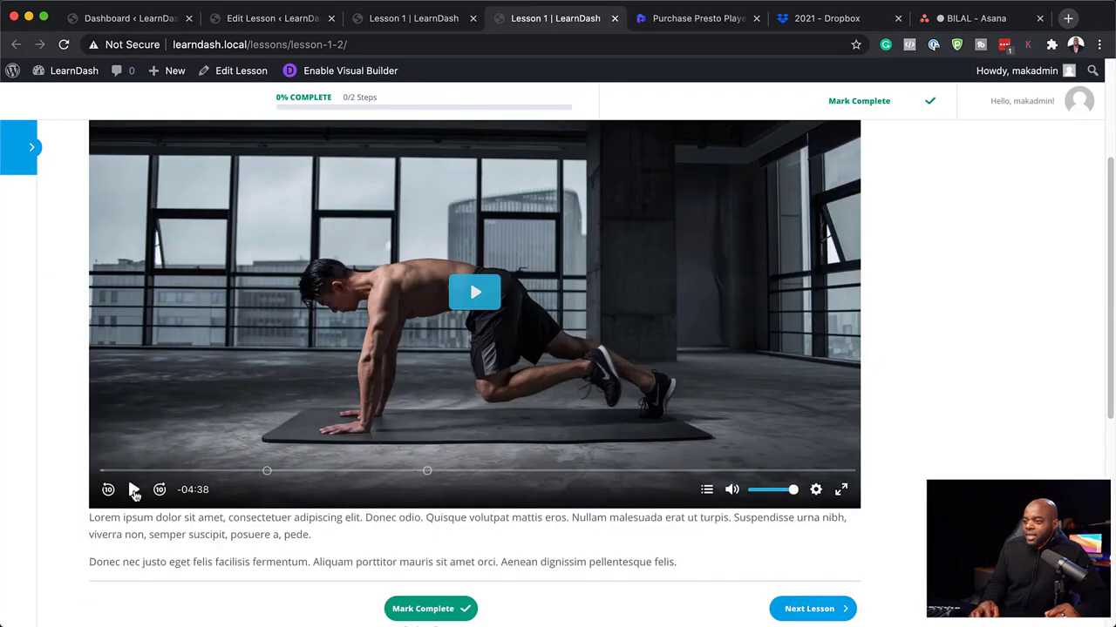
{"action": "left_click", "coordinate": [134, 490]}
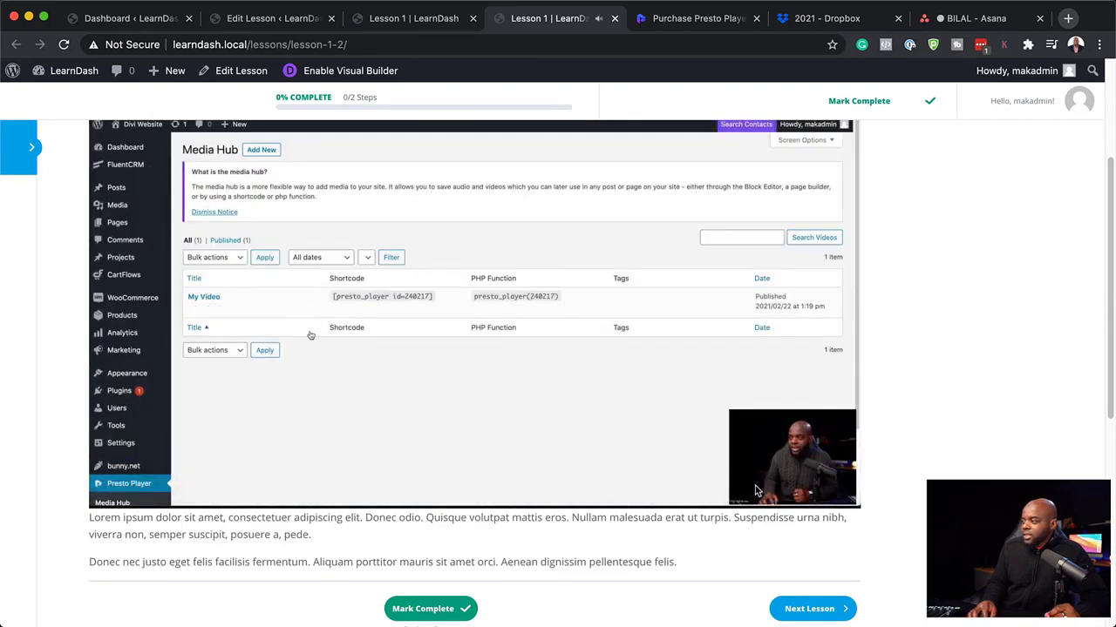
{"action": "left_click", "coordinate": [732, 491]}
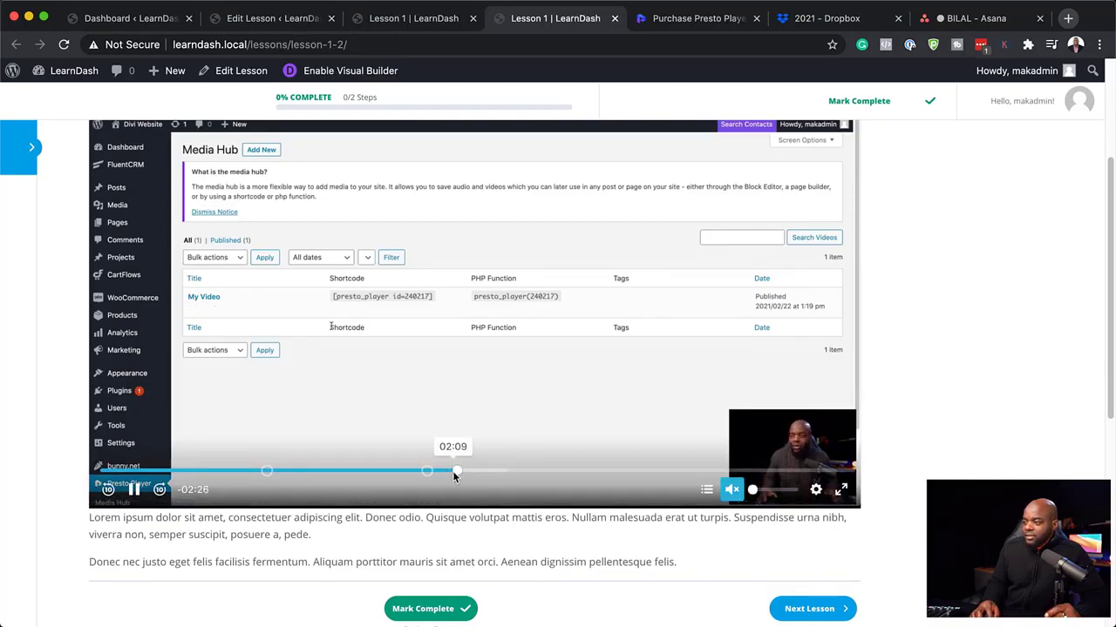
{"action": "key", "text": "super+w"}
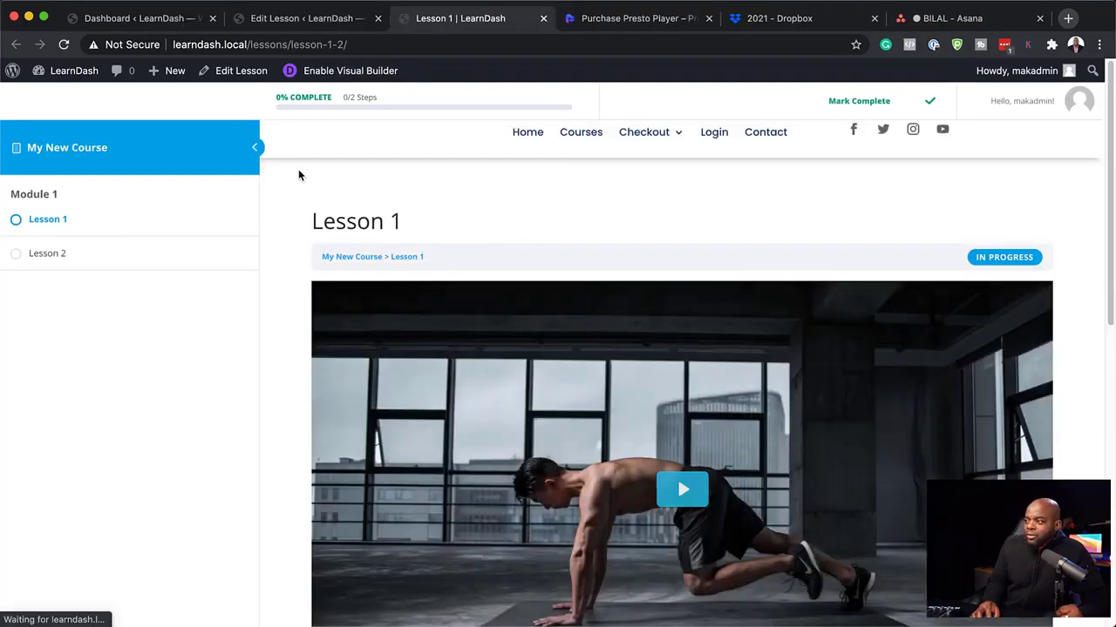
- Reload the remaining Lesson 1 page and play its video from the player controls
{"action": "scroll", "coordinate": [653, 373], "scroll_direction": "down", "scroll_amount": 4}
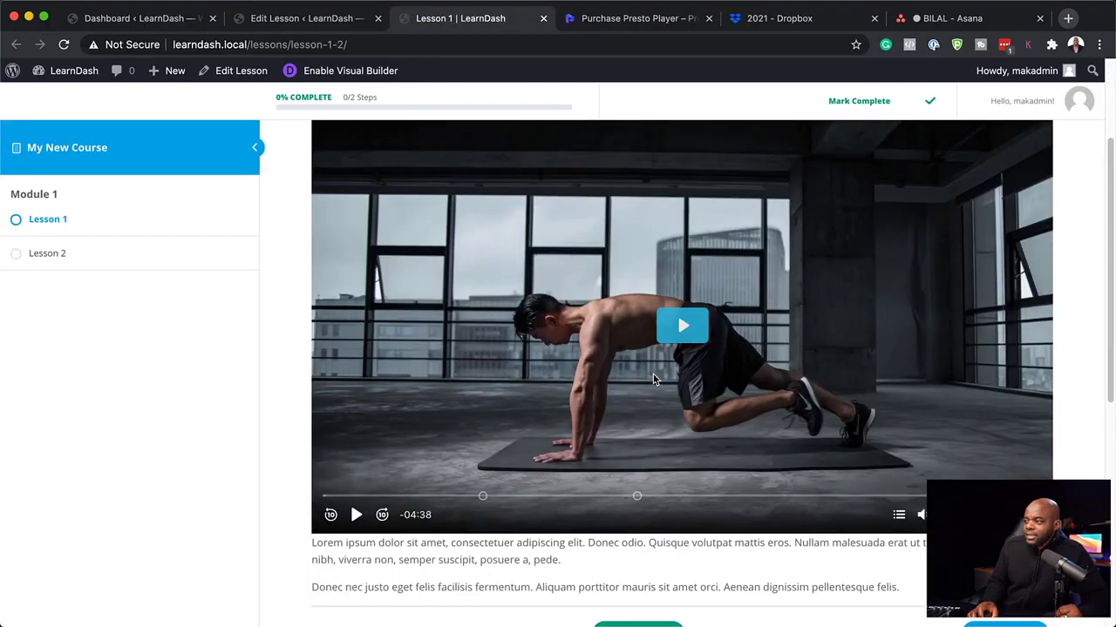
{"action": "scroll", "coordinate": [505, 233], "scroll_direction": "up", "scroll_amount": 3}
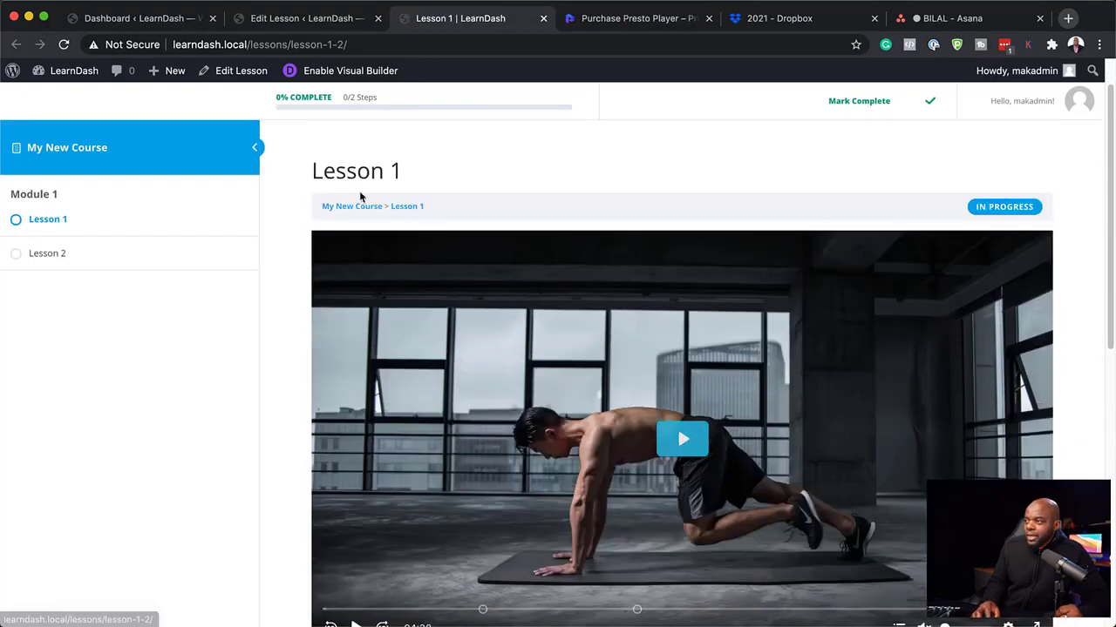
{"action": "scroll", "coordinate": [582, 364], "scroll_direction": "down", "scroll_amount": 1}
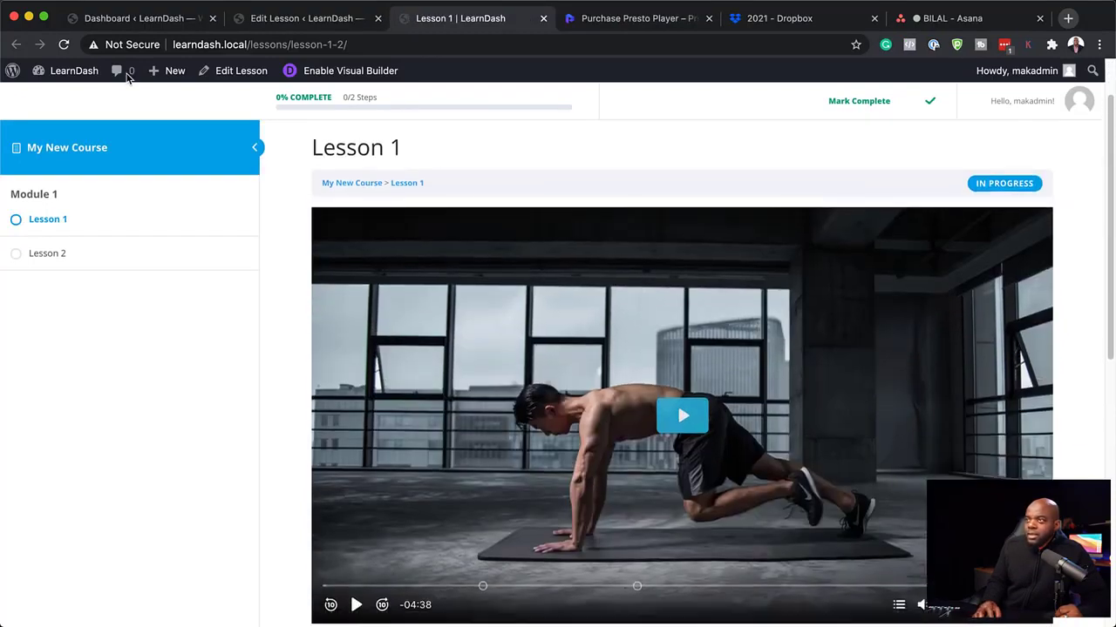
{"action": "left_click", "coordinate": [64, 45]}
{"action": "scroll", "coordinate": [473, 312], "scroll_direction": "down", "scroll_amount": 2}
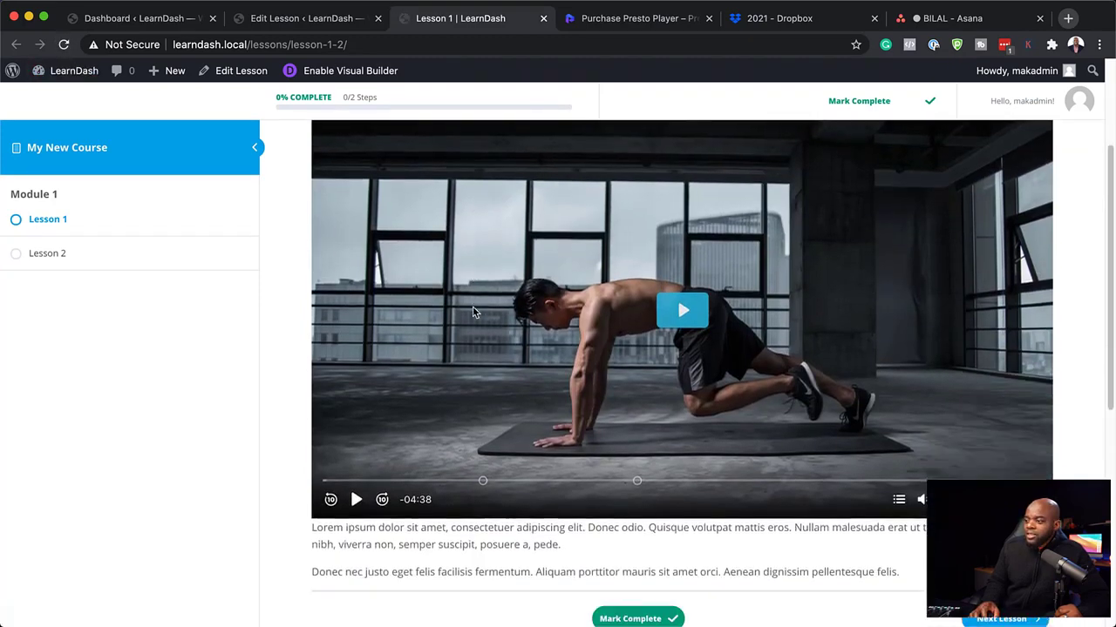
{"action": "left_click", "coordinate": [356, 500]}
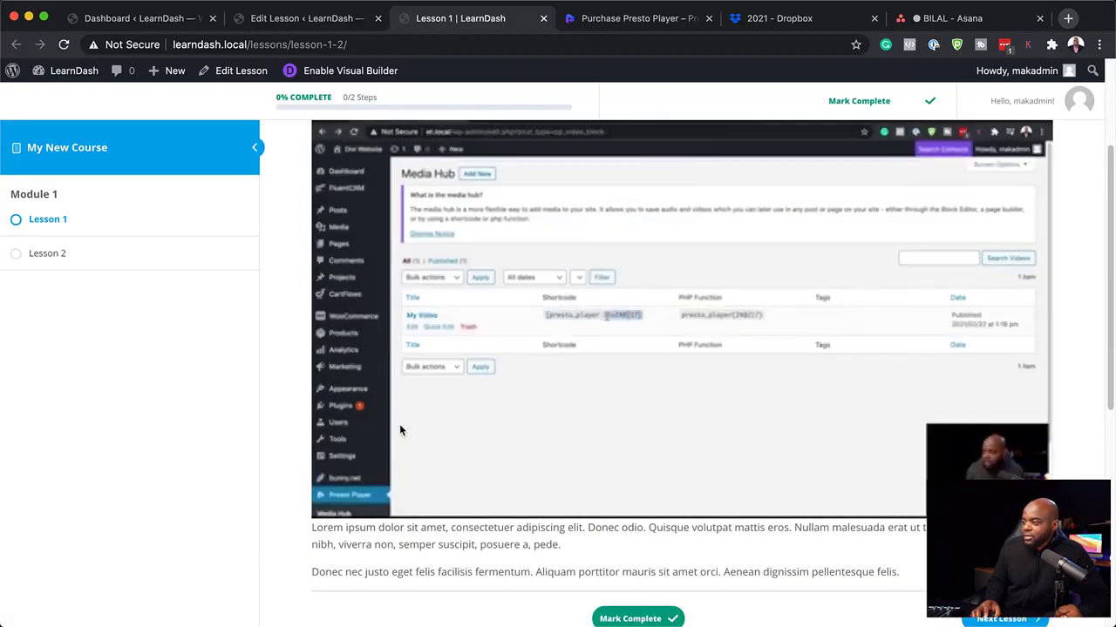